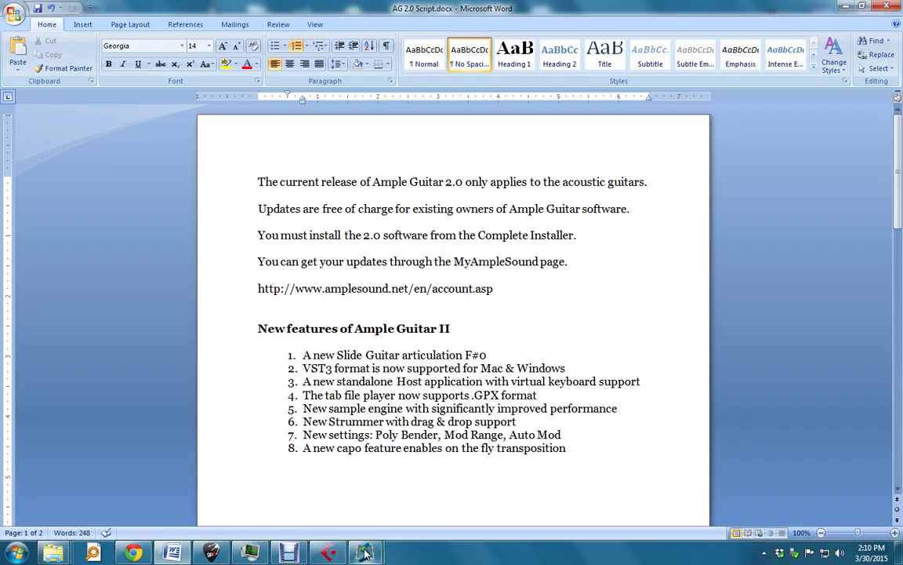
# Load the AGT II instrument in Ample Sound Standalone, then reopen the product chooser
pyautogui.moveTo(365, 553)
pyautogui.click(297, 476)
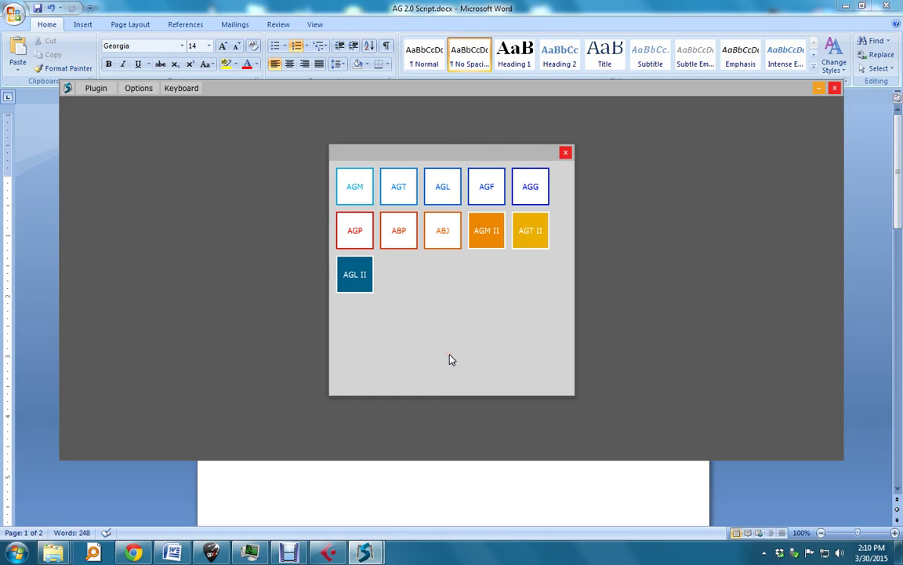
pyautogui.click(530, 235)
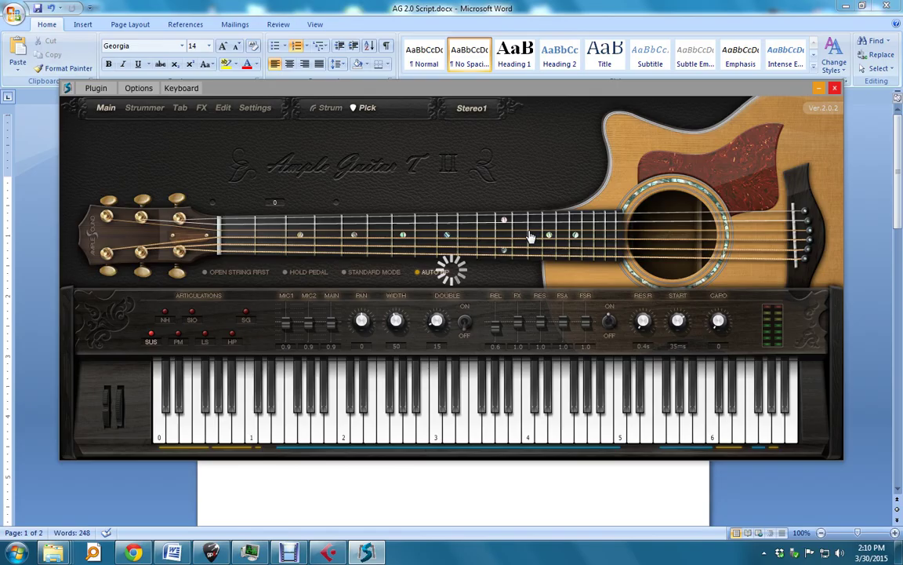
pyautogui.click(95, 88)
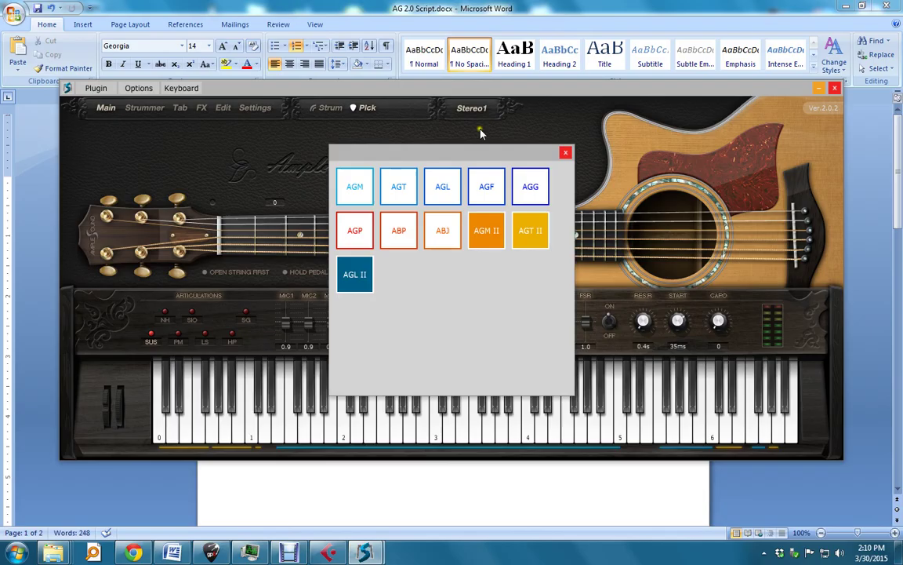
# Dismiss the product chooser and review the audio and MIDI device settings
pyautogui.click(566, 152)
pyautogui.click(135, 92)
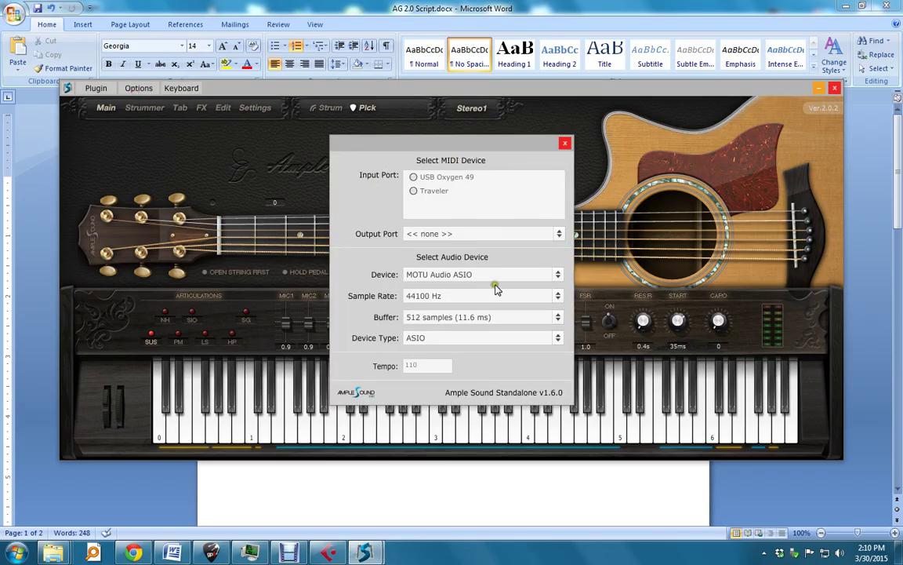
pyautogui.click(427, 364)
pyautogui.click(565, 143)
# Review the computer-keyboard note mapping, trying octave up and the Bender/Mod mode
pyautogui.click(185, 91)
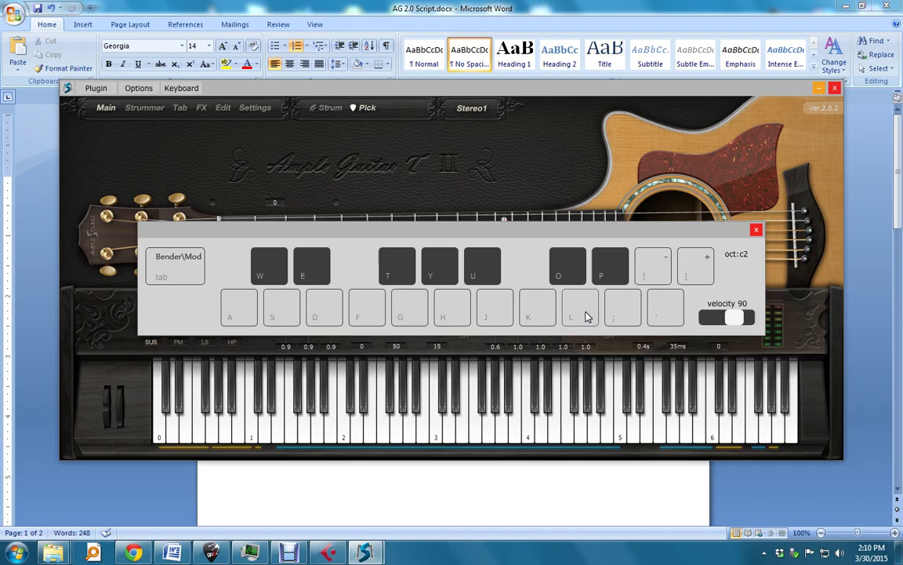
pyautogui.click(699, 270)
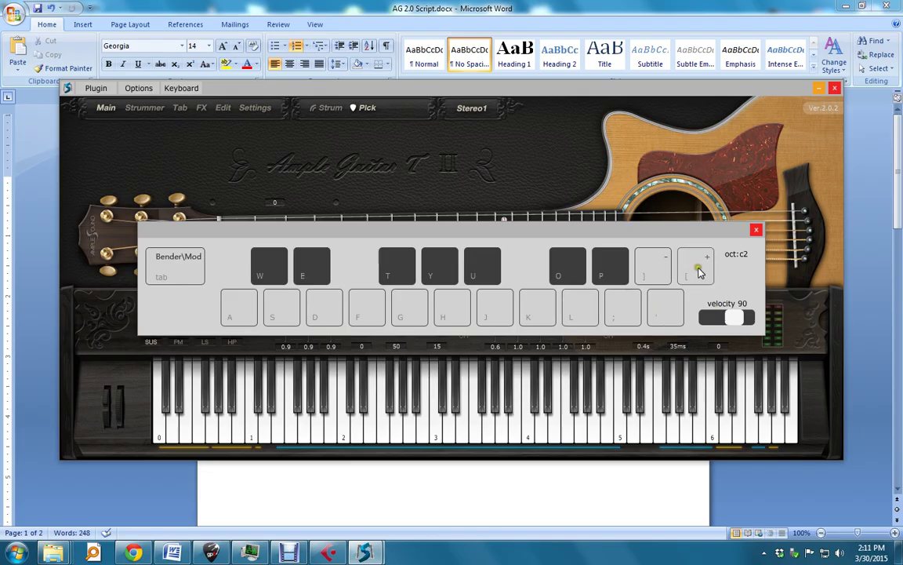
pyautogui.click(181, 273)
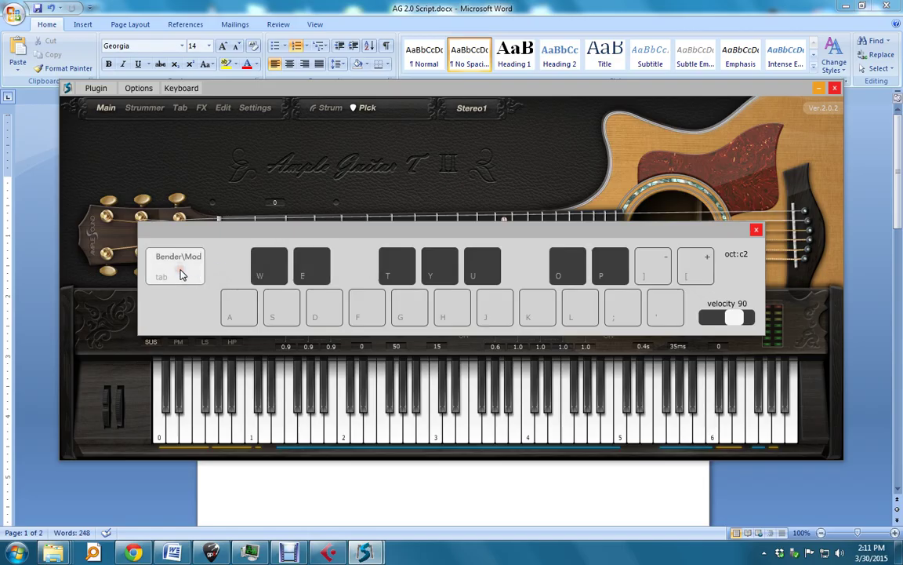
pyautogui.click(180, 273)
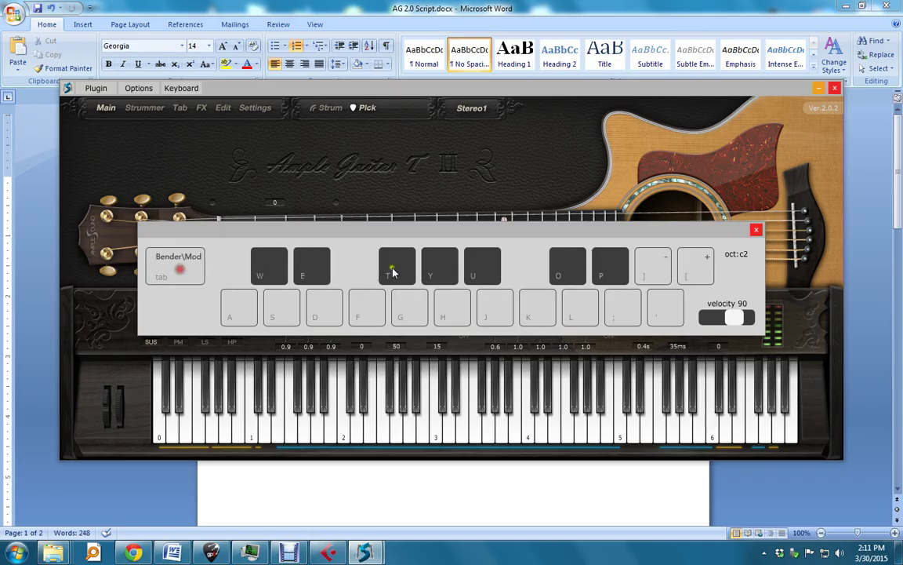
pyautogui.click(755, 231)
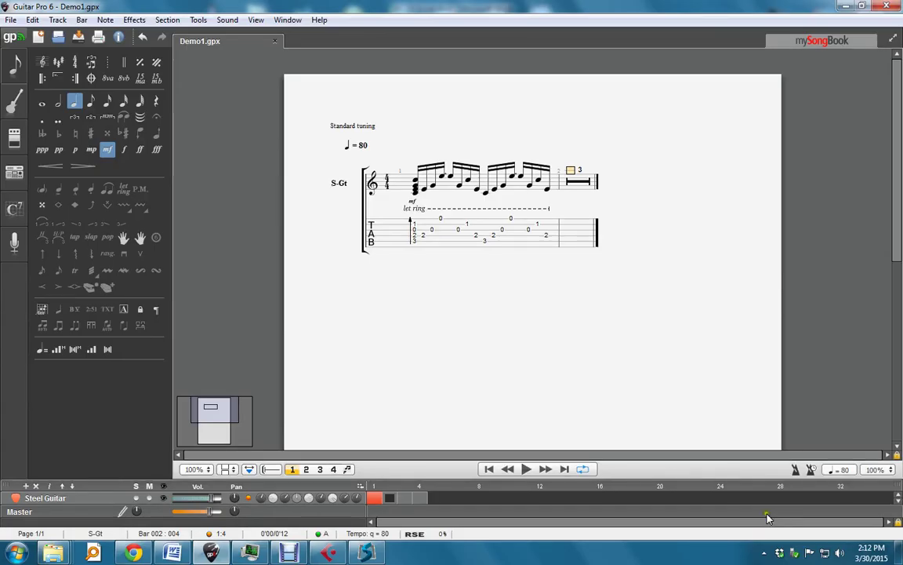
# Select bar 1 of Demo1 in Guitar Pro and reload it into Ample Guitar's Tab page
pyautogui.click(332, 125)
pyautogui.click(187, 51)
pyautogui.moveTo(372, 153); pyautogui.dragTo(548, 171)
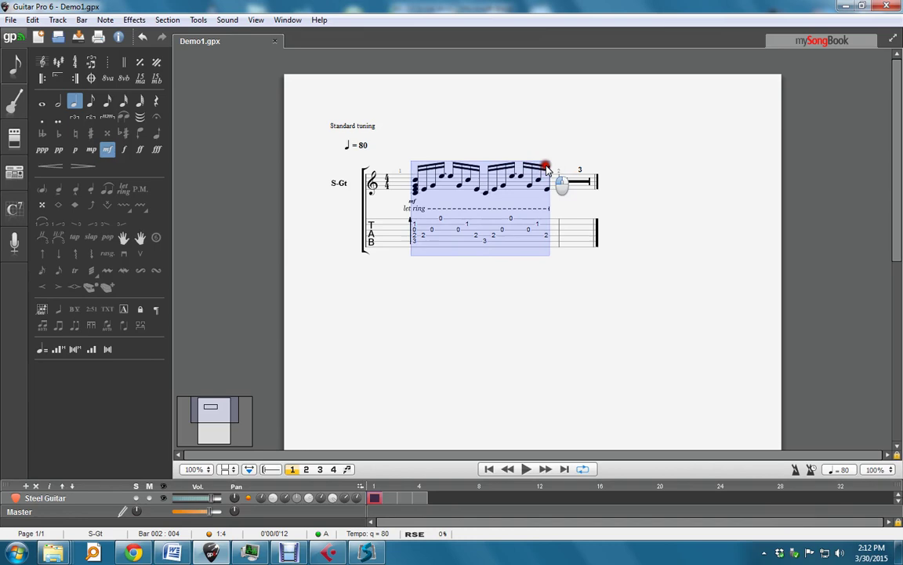
pyautogui.click(323, 554)
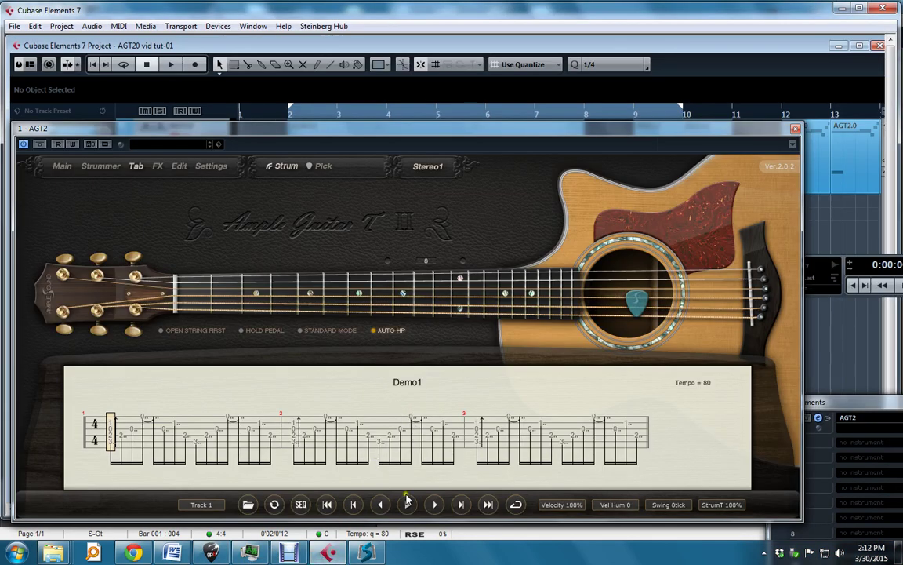
pyautogui.click(274, 504)
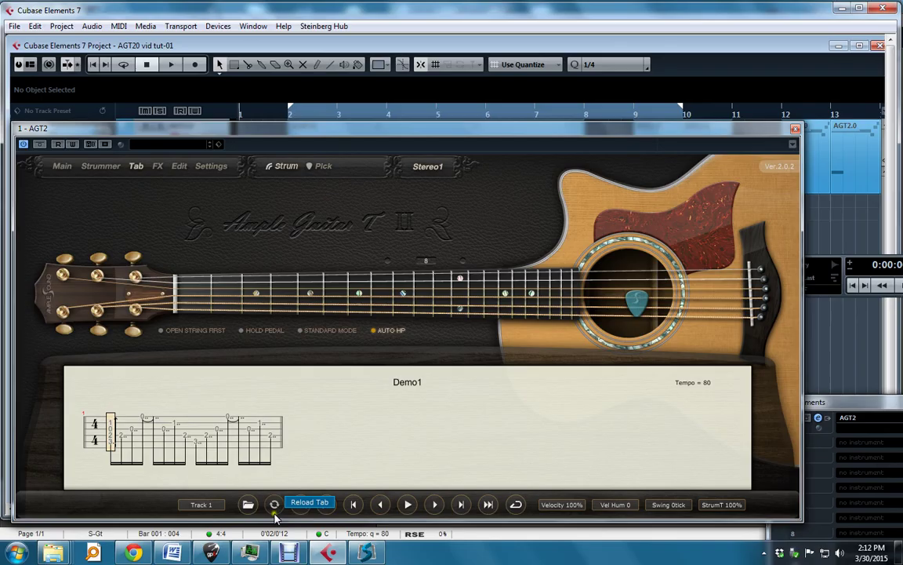
pyautogui.click(226, 555)
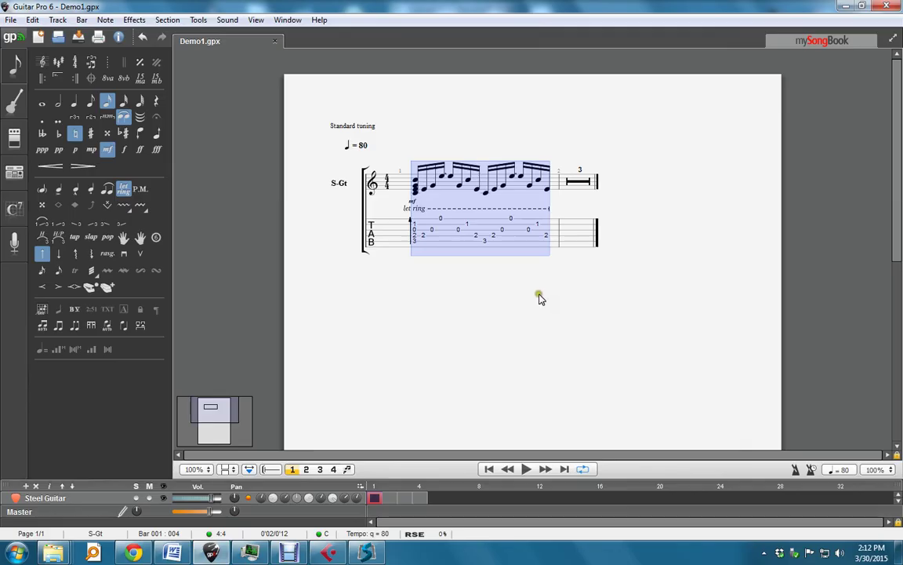
# Paste bar 1's arpeggio over the bar 2 rest and save Demo1.gpx
pyautogui.click(572, 180)
pyautogui.hotkey('ctrl', 'v')
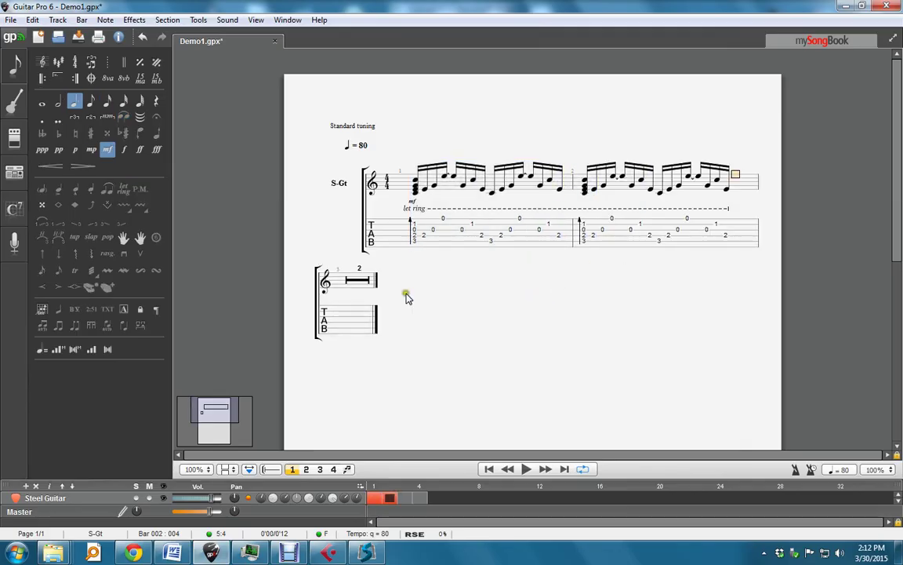
pyautogui.click(13, 20)
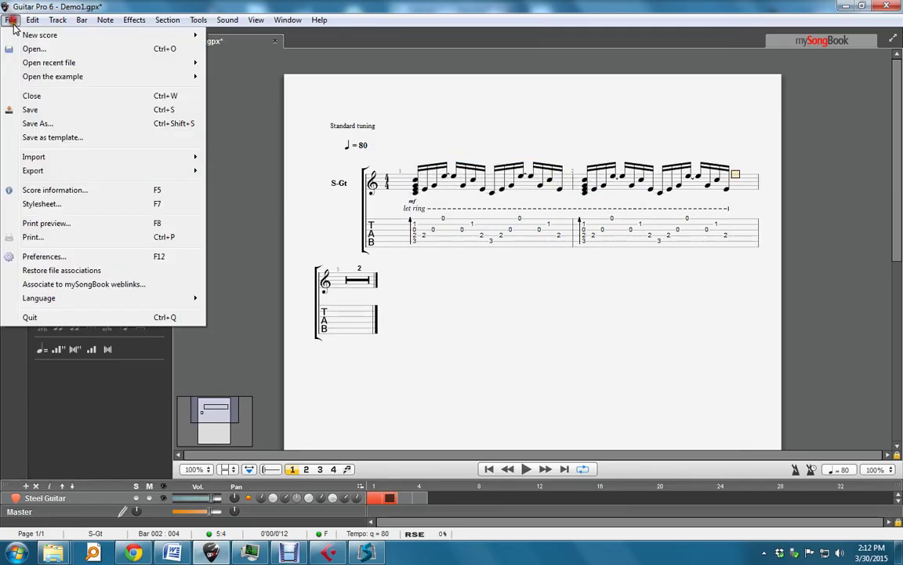
pyautogui.click(69, 115)
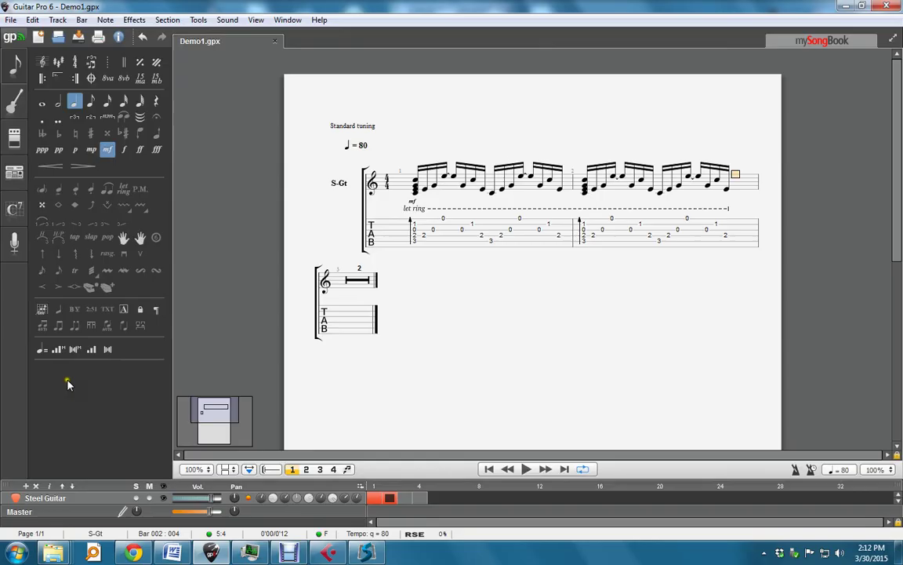
# Back in Cubase, reload the updated Demo1 tab in Ample Guitar
pyautogui.hotkey('alt', 'Tab')
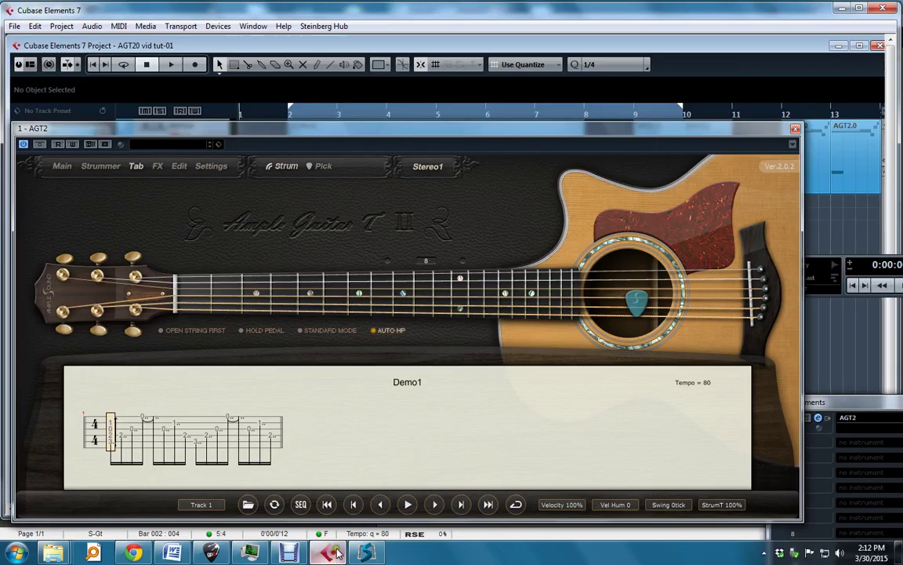
pyautogui.click(275, 507)
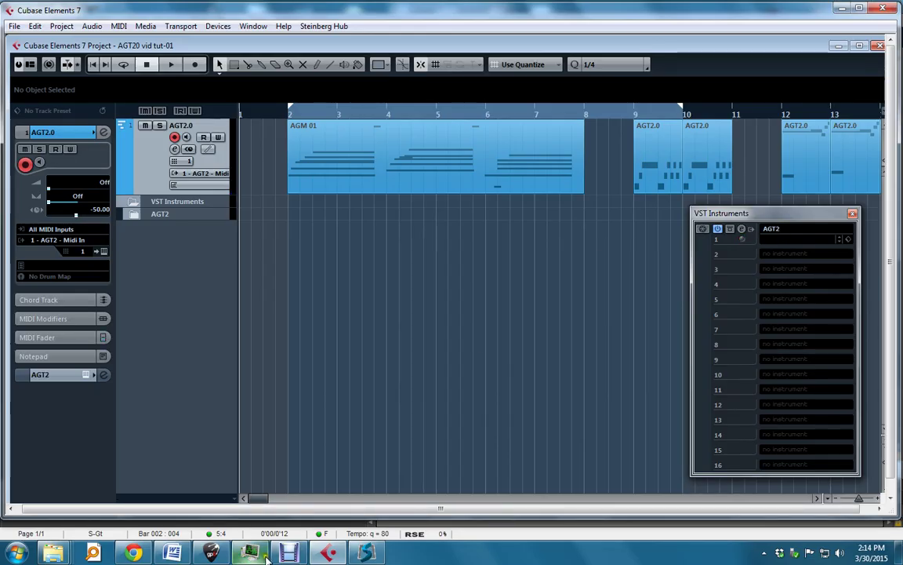
# Check the Cubase process's memory use in Task Manager, then return to Cubase
pyautogui.hotkey('ctrl', 'shift', 'Escape')
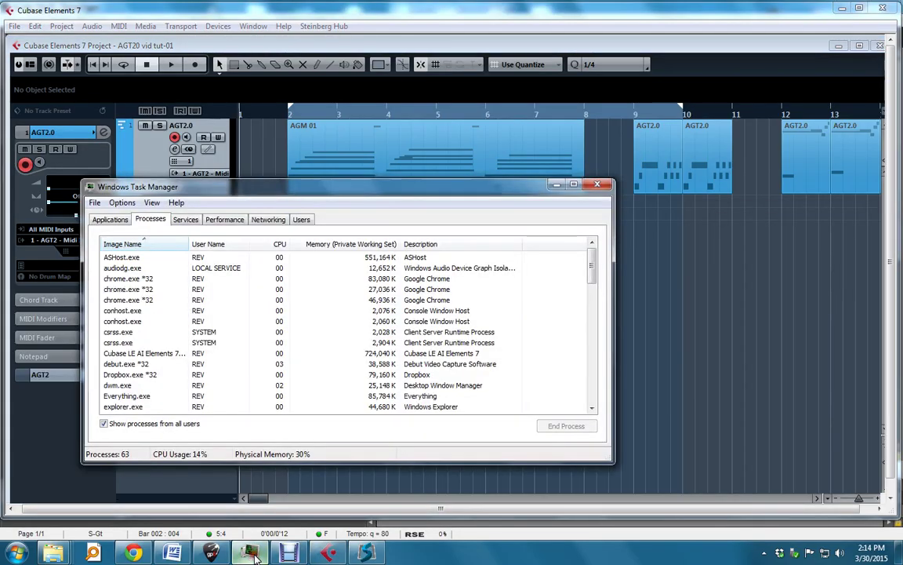
pyautogui.click(160, 353)
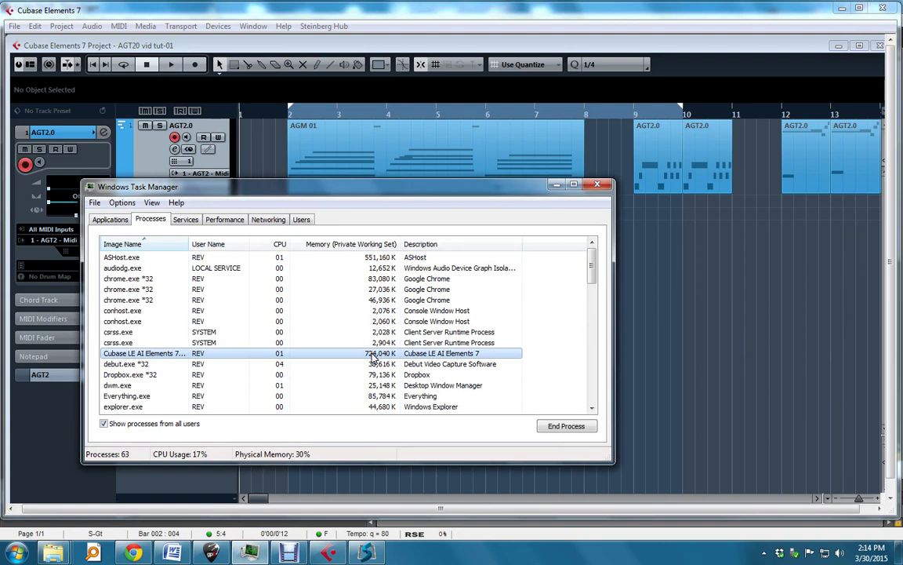
pyautogui.click(329, 553)
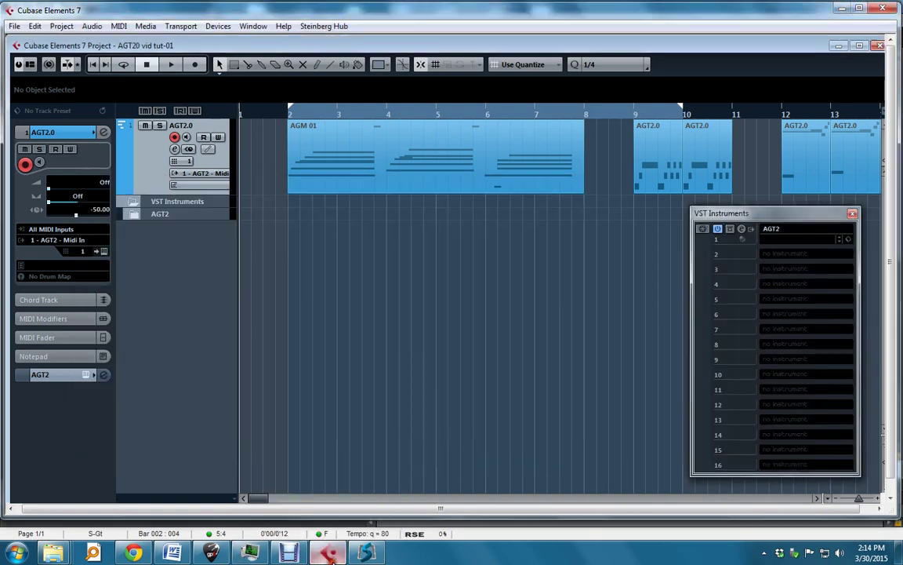
# Load AGT2 into rack slots 2, 3 and 4 without MIDI tracks, then recheck memory
pyautogui.click(773, 253)
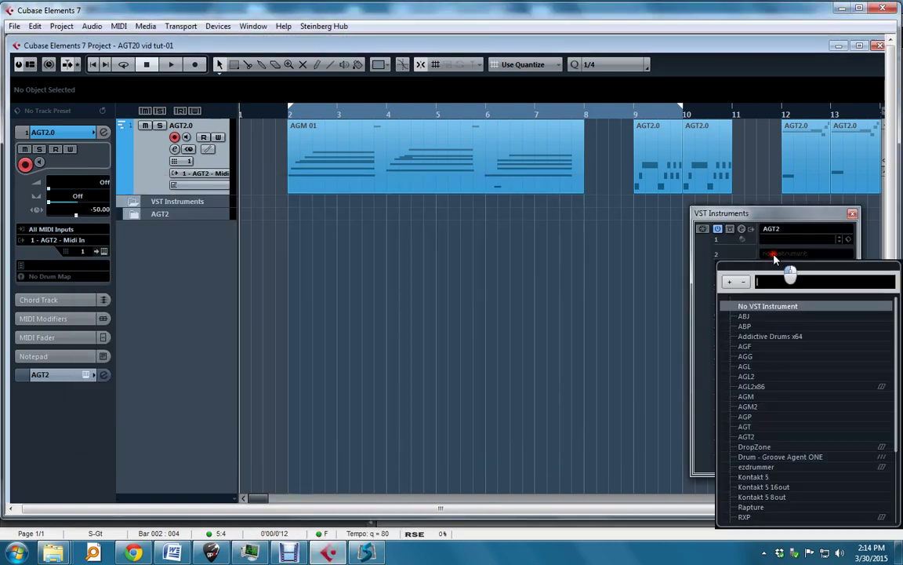
pyautogui.click(745, 437)
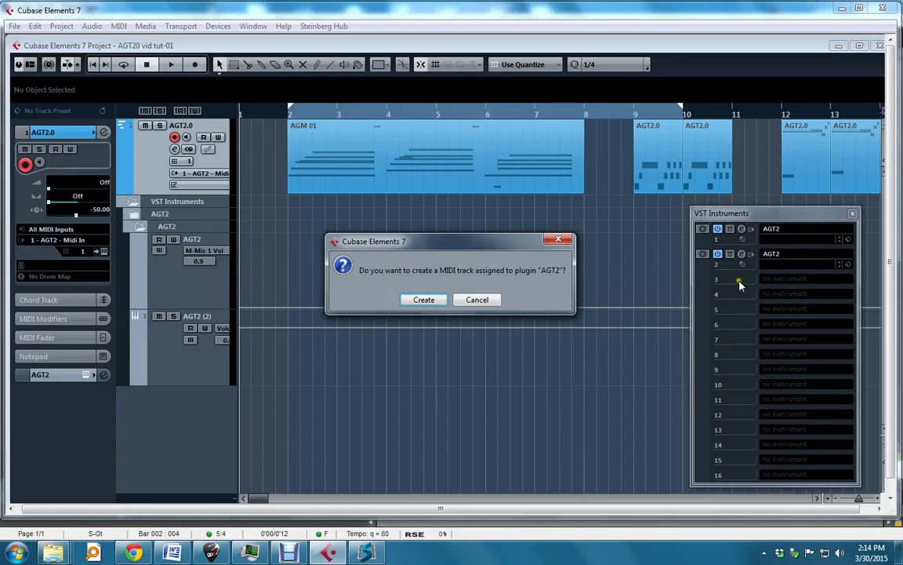
pyautogui.click(476, 300)
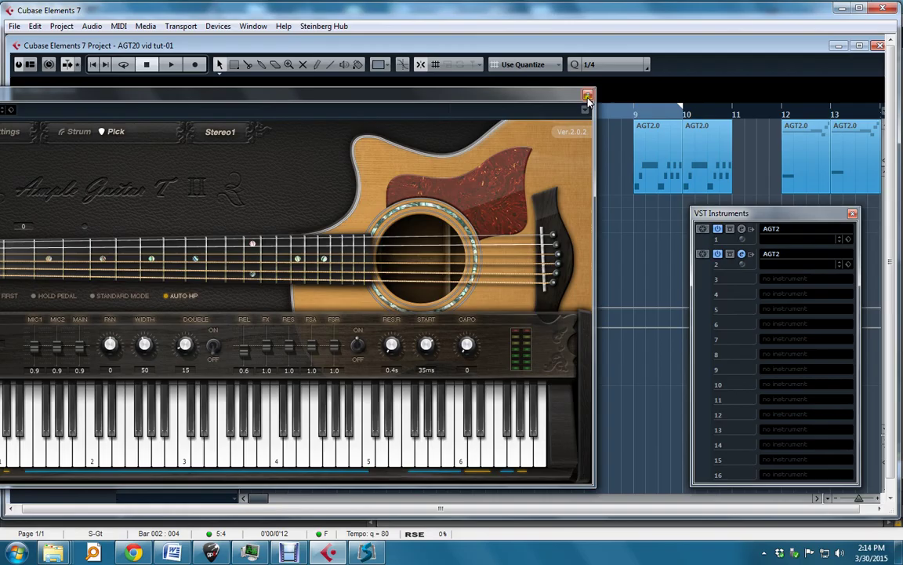
pyautogui.click(588, 95)
pyautogui.click(770, 279)
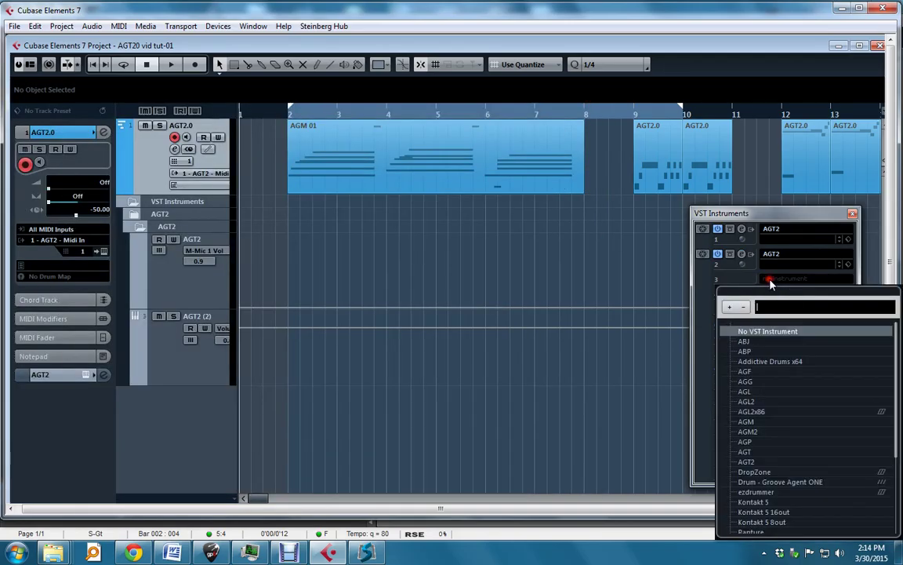
pyautogui.click(749, 462)
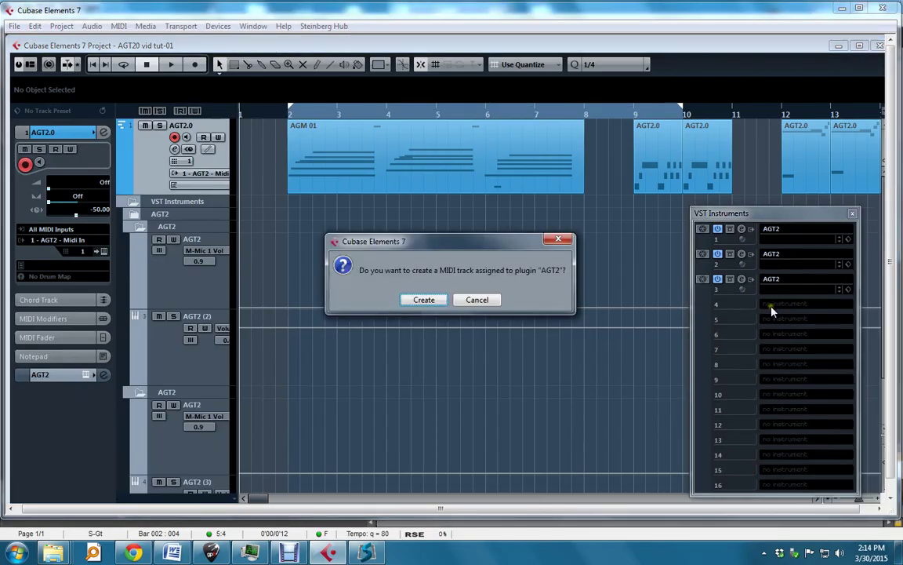
pyautogui.click(477, 300)
pyautogui.click(721, 306)
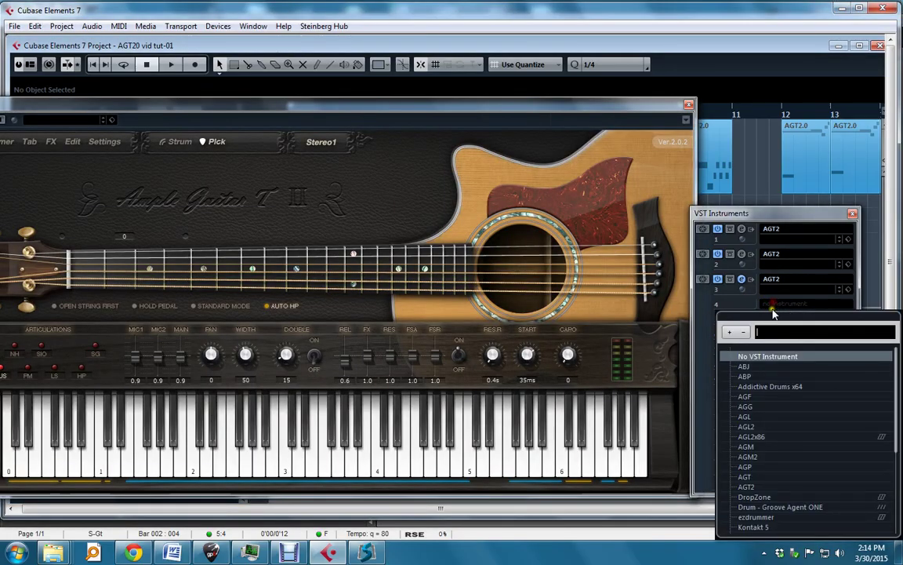
pyautogui.click(749, 487)
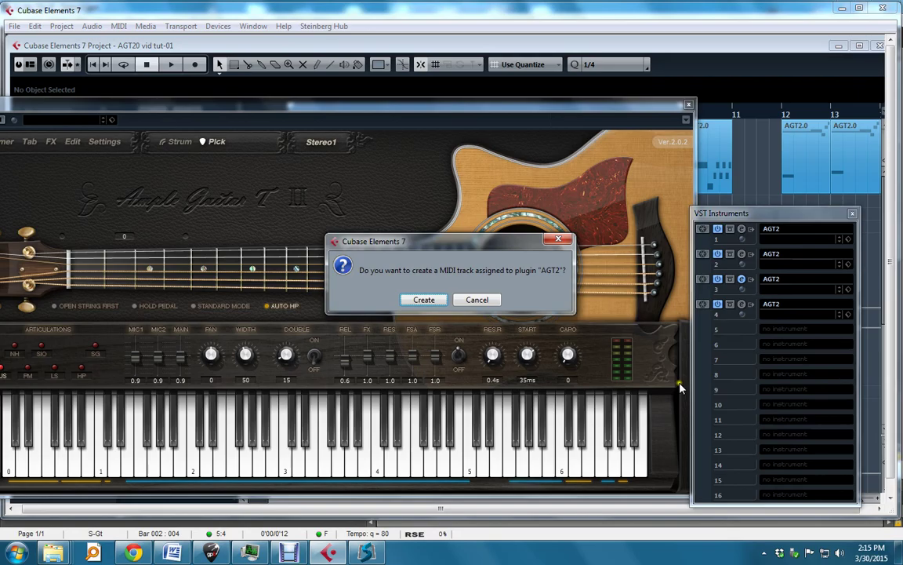
pyautogui.click(486, 300)
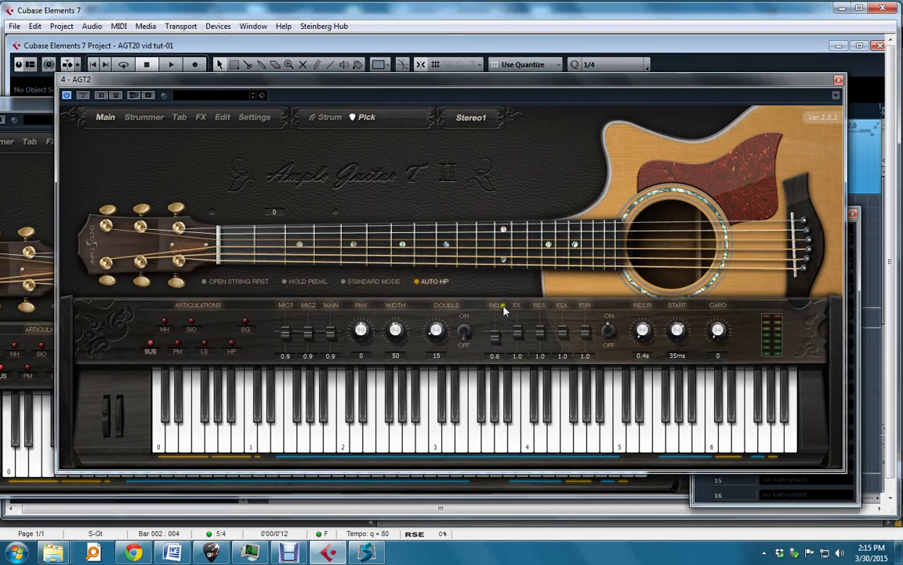
pyautogui.hotkey('ctrl', 'shift', 'Escape')
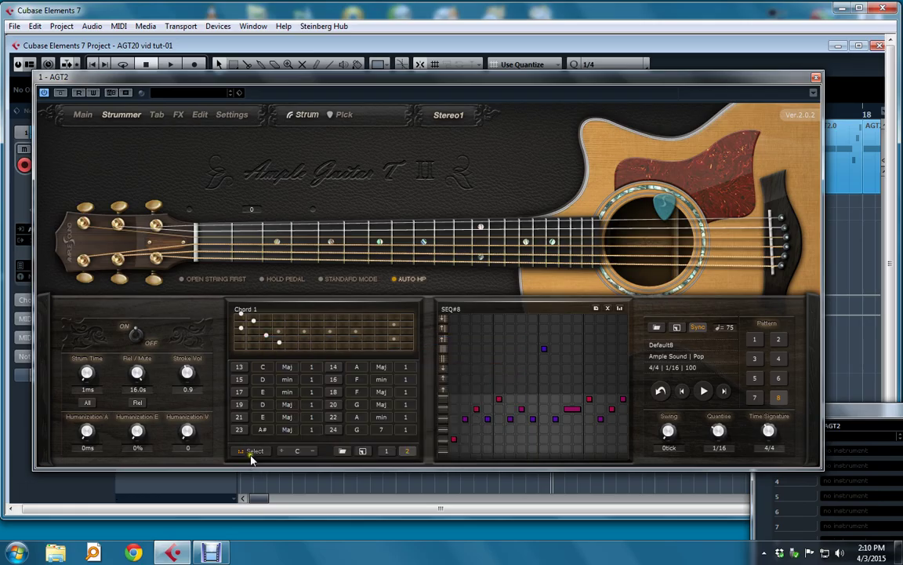
# Switch the strummer chord mode to Detect and preview the first grid position
pyautogui.moveTo(251, 458)
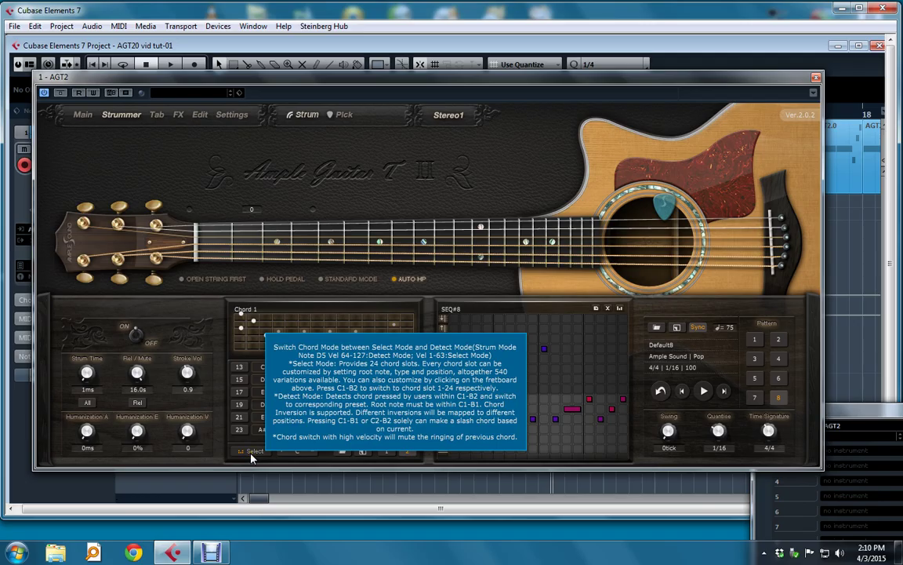
pyautogui.click(251, 458)
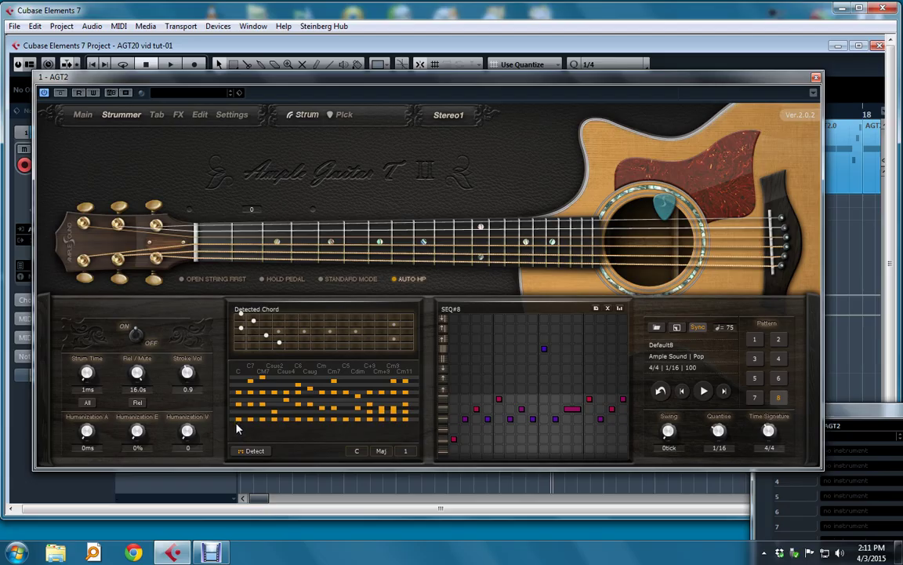
pyautogui.click(238, 424)
pyautogui.moveTo(241, 424)
# Set chord mode back to Select and browse chord slots 1–12 and 13–24
pyautogui.click(256, 453)
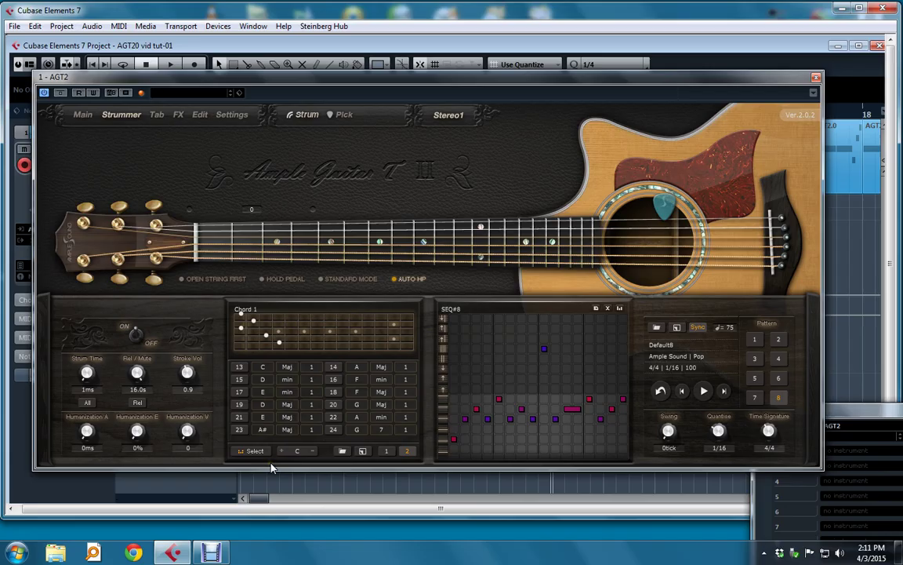
pyautogui.click(386, 451)
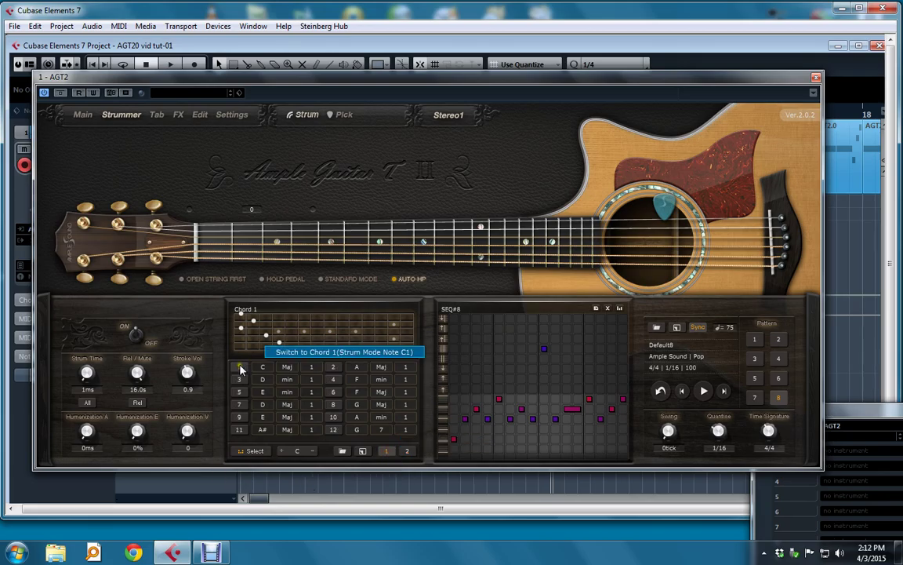
pyautogui.click(407, 451)
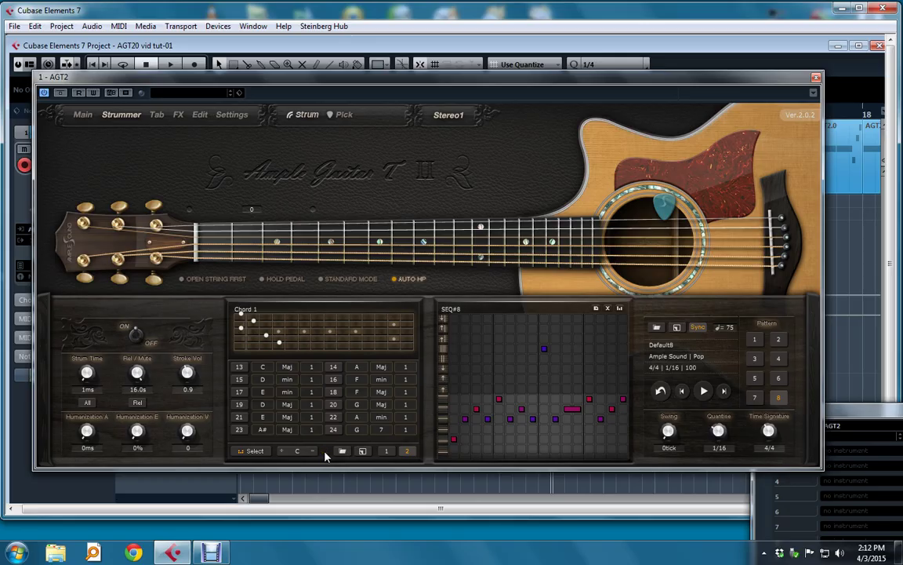
pyautogui.click(364, 452)
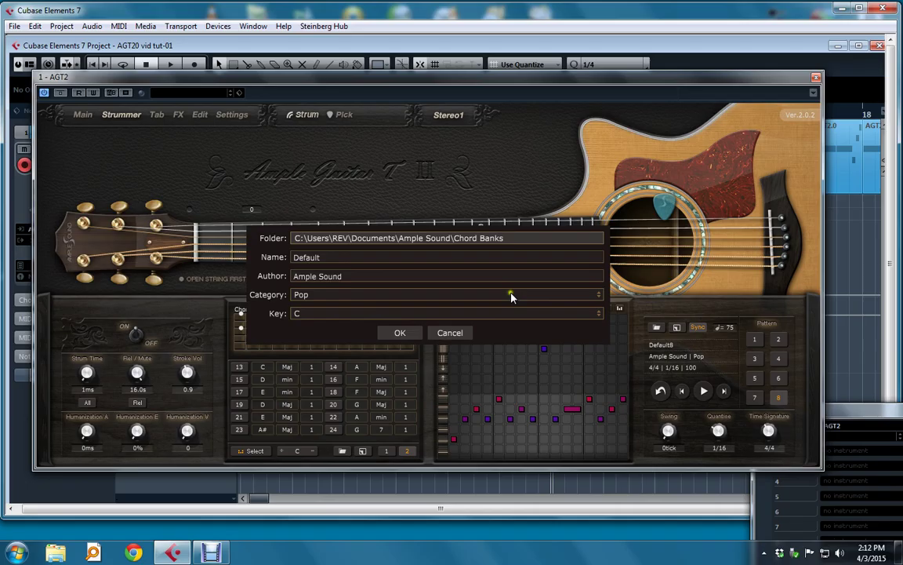
pyautogui.click(333, 297)
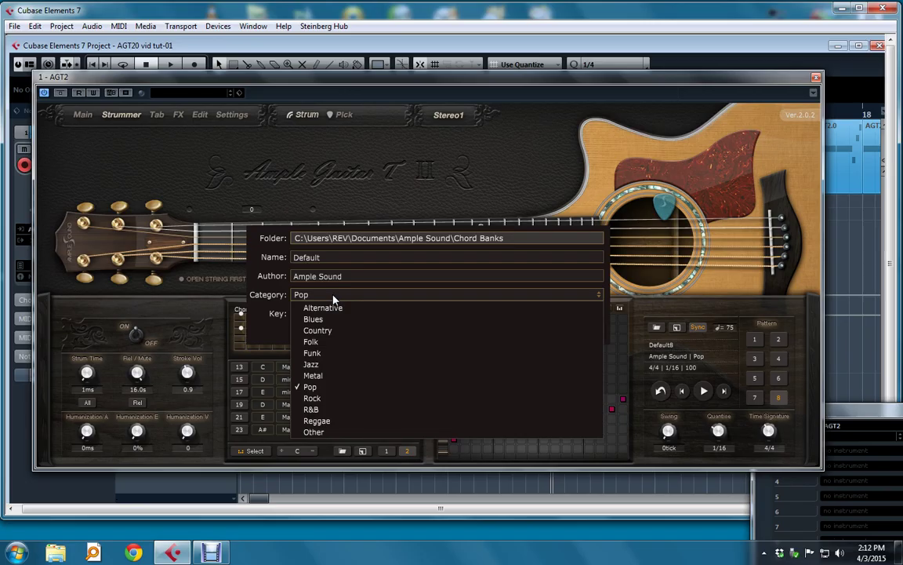
pyautogui.click(334, 296)
pyautogui.click(326, 313)
pyautogui.click(326, 314)
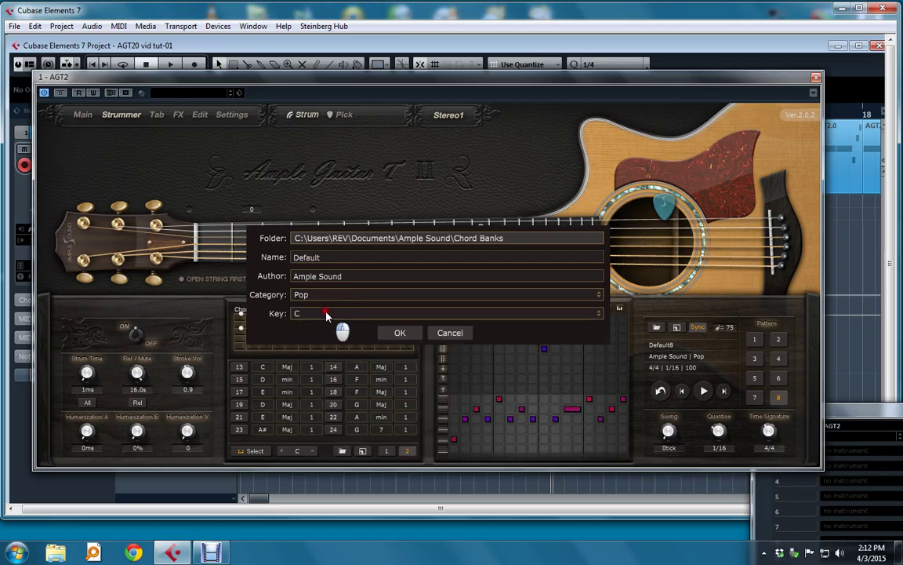
pyautogui.click(445, 333)
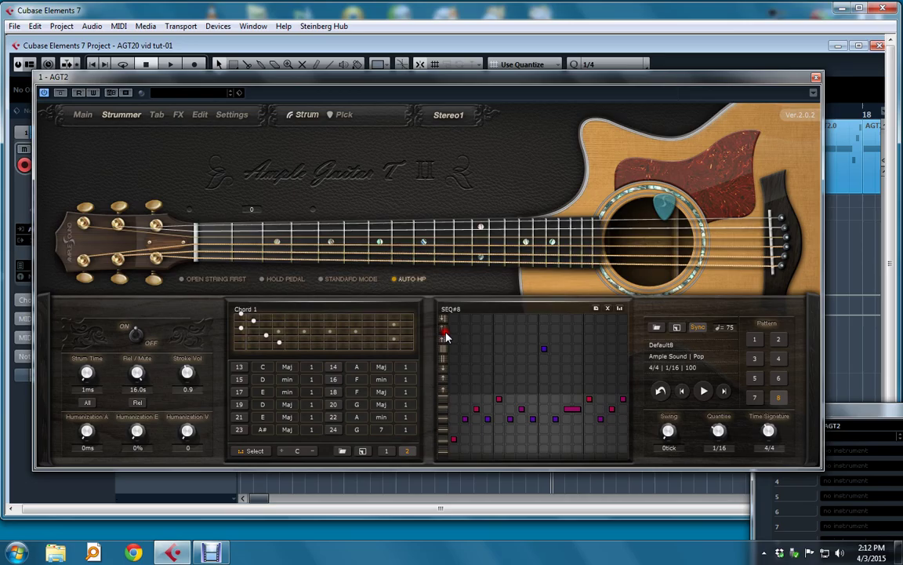
pyautogui.click(342, 452)
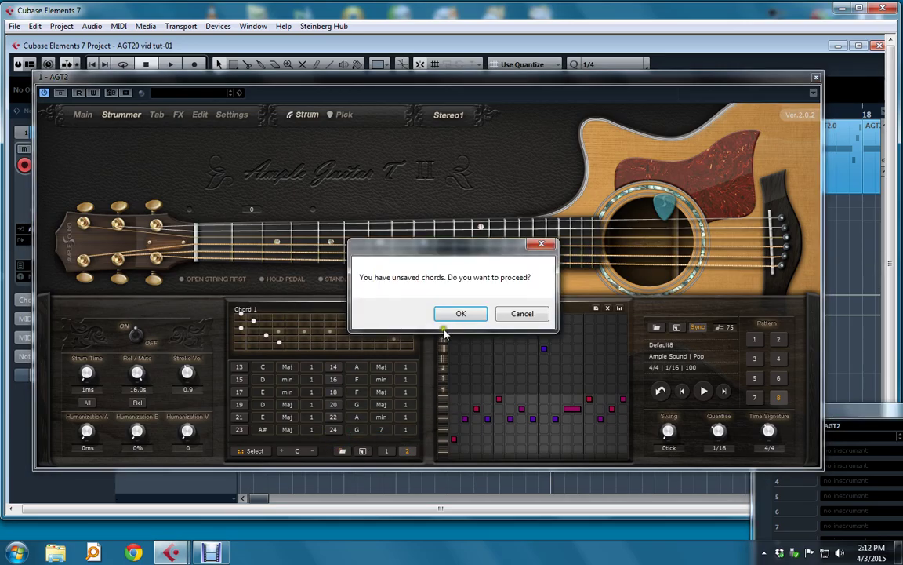
pyautogui.click(454, 314)
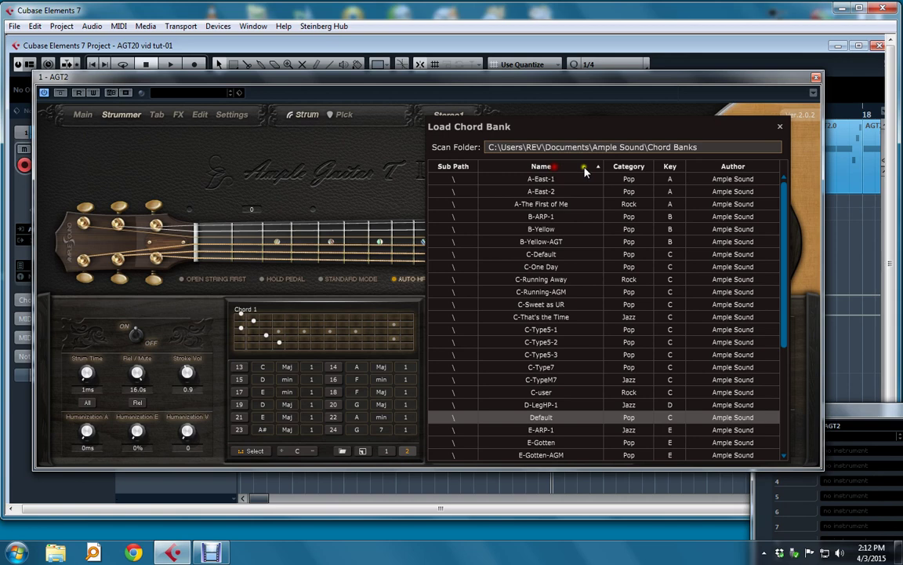
pyautogui.click(628, 167)
pyautogui.click(665, 167)
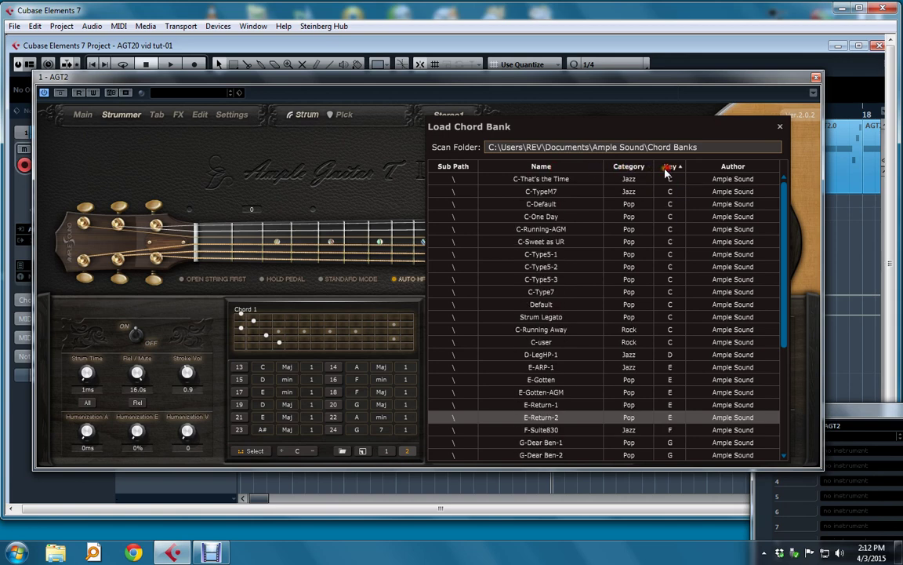
pyautogui.click(554, 168)
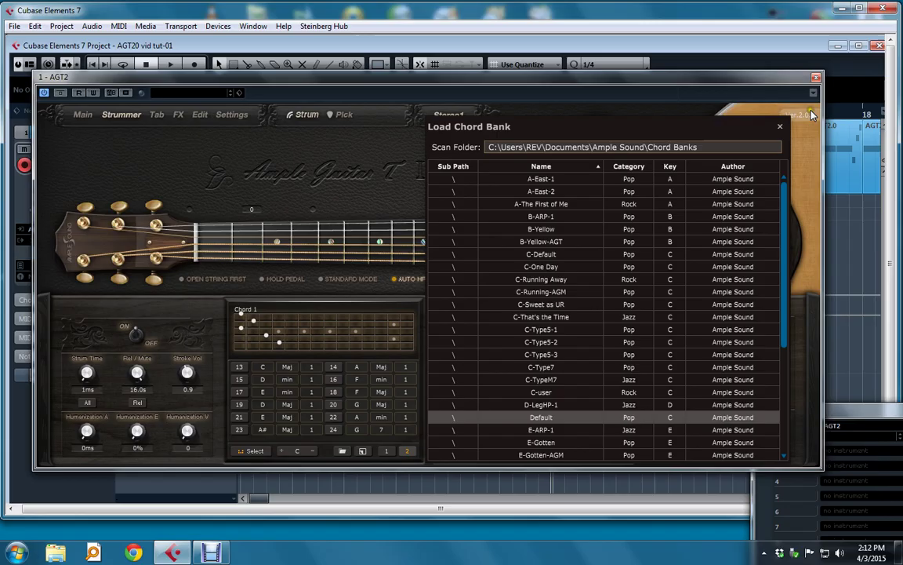
pyautogui.click(780, 127)
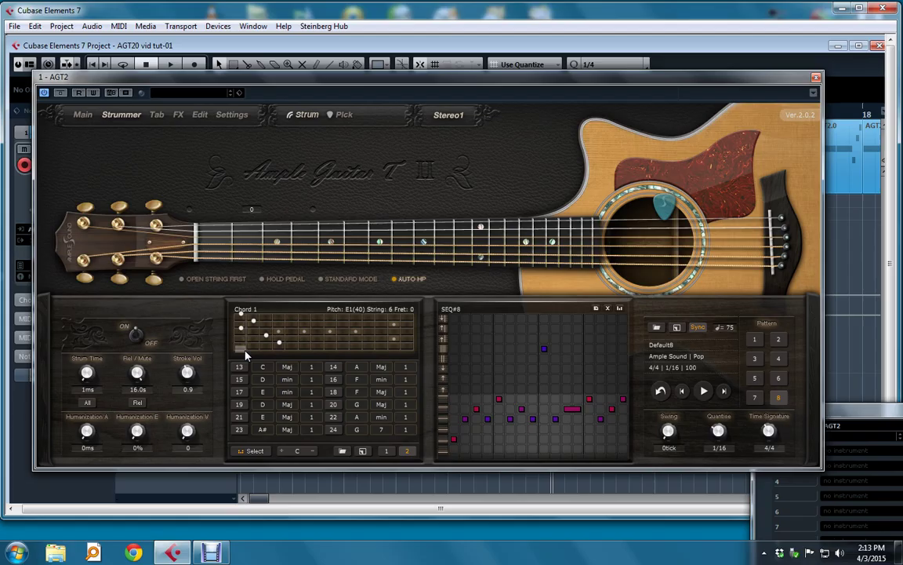
# Toggle step-1 notes in the SEQ grid and play the strum sequence back
pyautogui.click(453, 440)
pyautogui.click(454, 443)
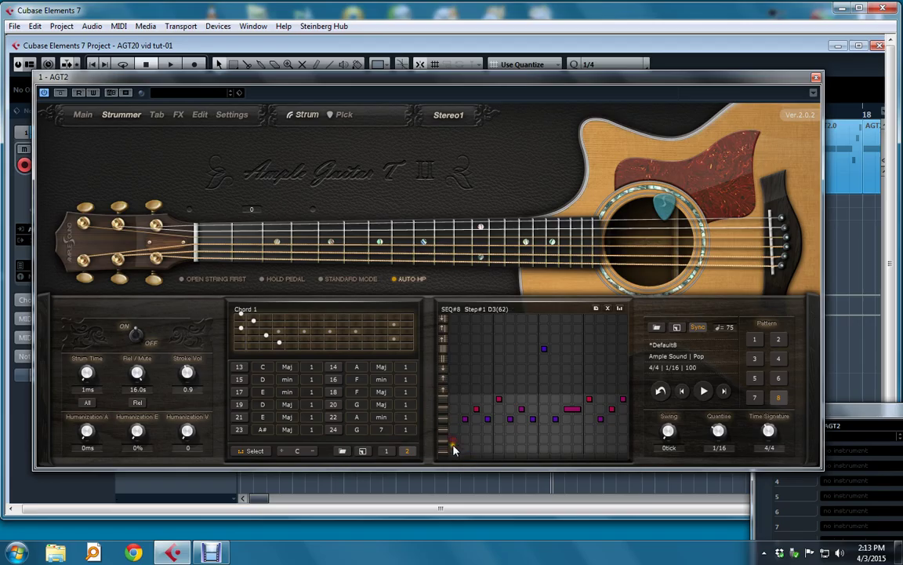
pyautogui.click(453, 448)
pyautogui.click(452, 449)
pyautogui.click(452, 451)
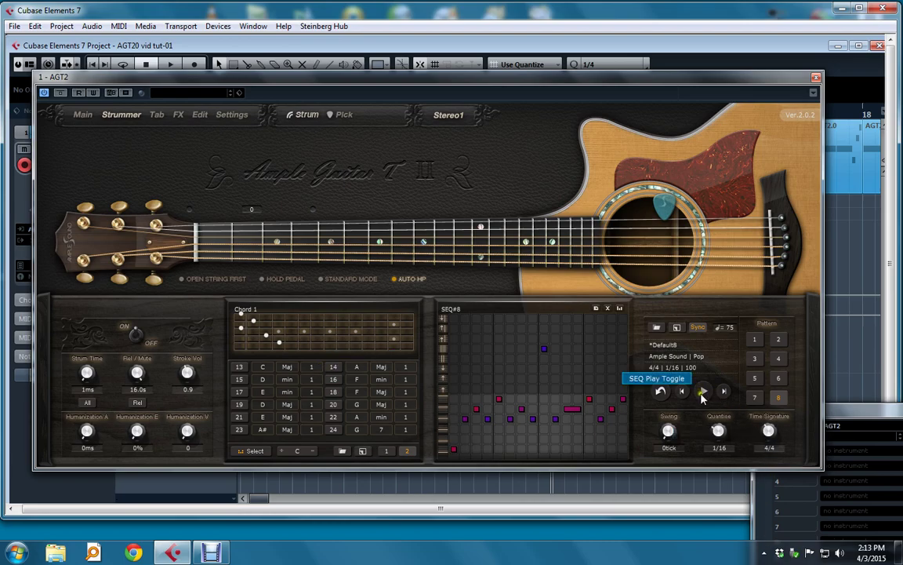
pyautogui.click(704, 392)
pyautogui.click(704, 393)
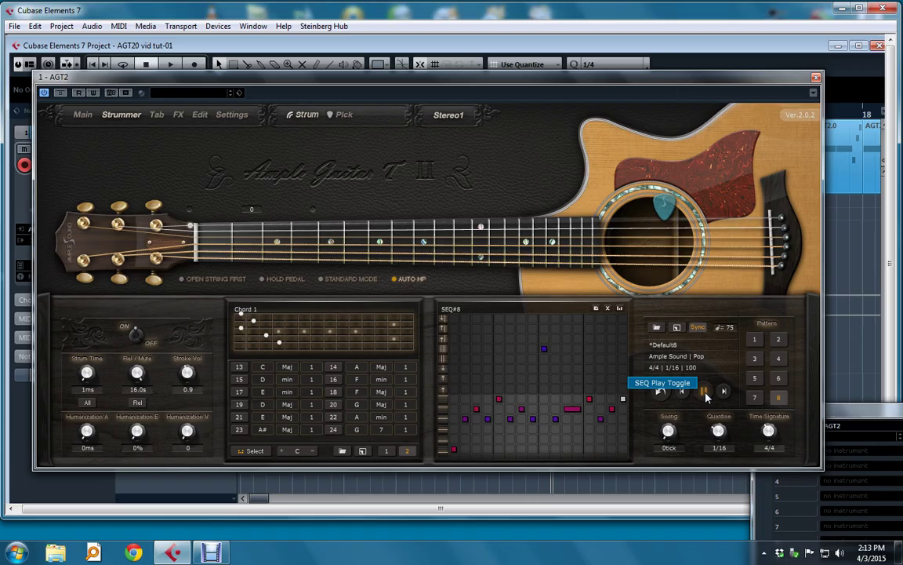
pyautogui.click(704, 392)
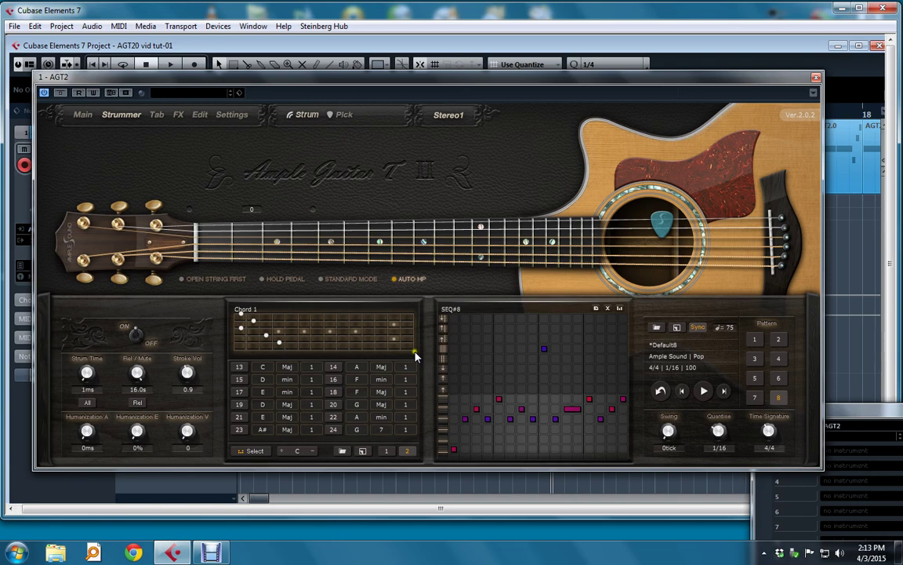
# Add a D3 note at step 1 and play the edited sequence
pyautogui.click(454, 438)
pyautogui.click(703, 395)
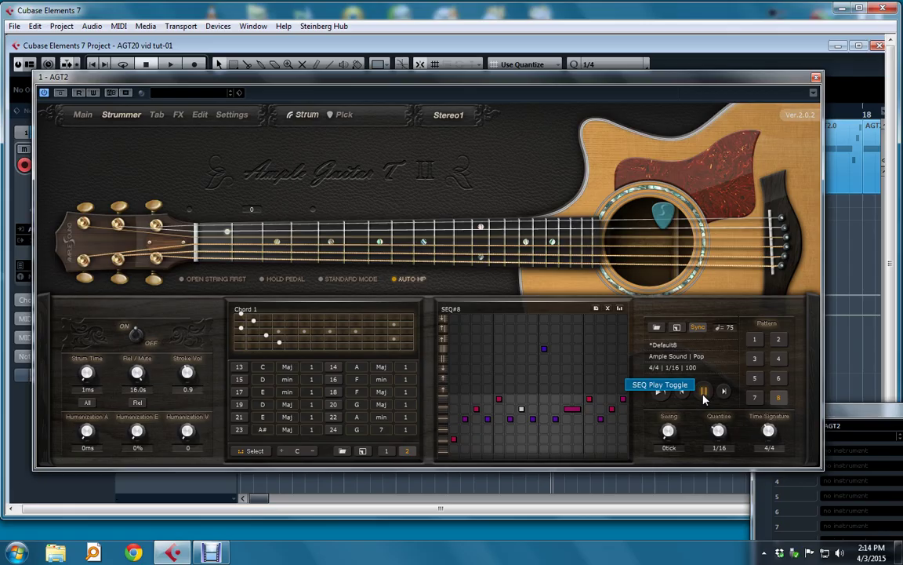
pyautogui.click(703, 392)
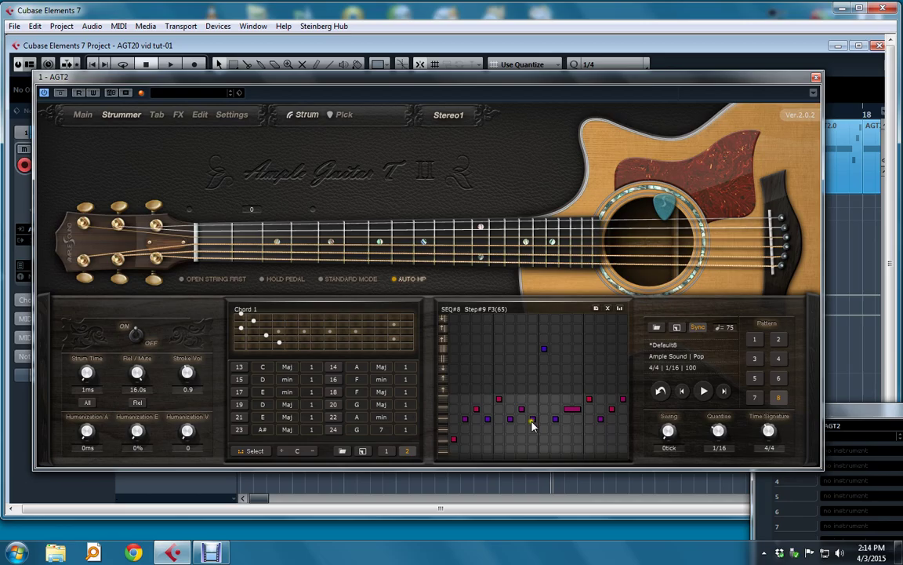
# Keep default velocity 90, clear all SEQ notes, and draw a new set of notes
pyautogui.click(618, 309)
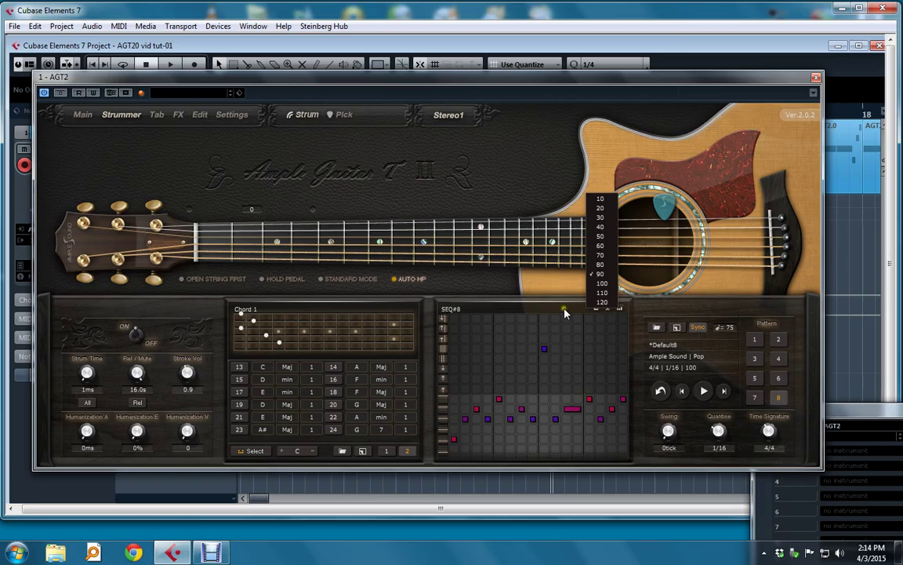
pyautogui.click(616, 309)
pyautogui.click(610, 308)
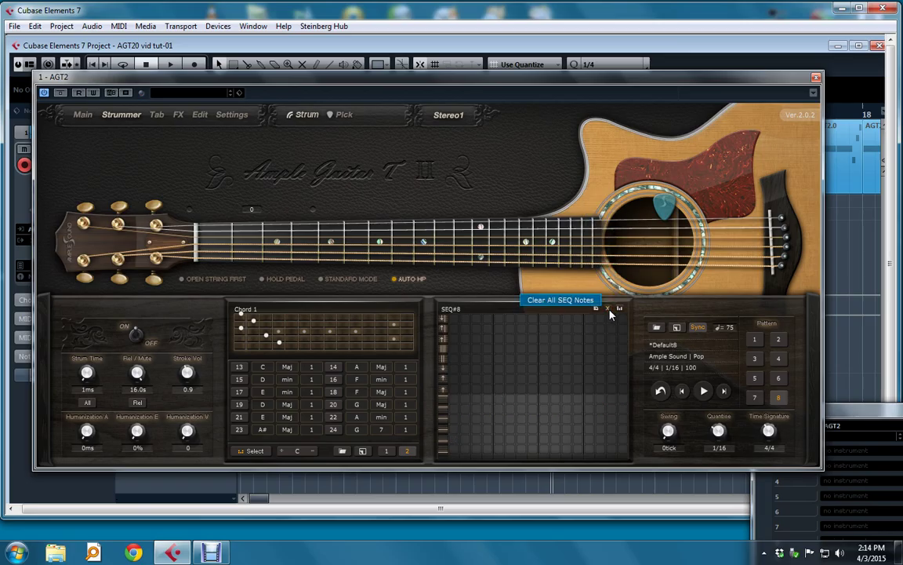
pyautogui.moveTo(453, 389); pyautogui.dragTo(513, 378)
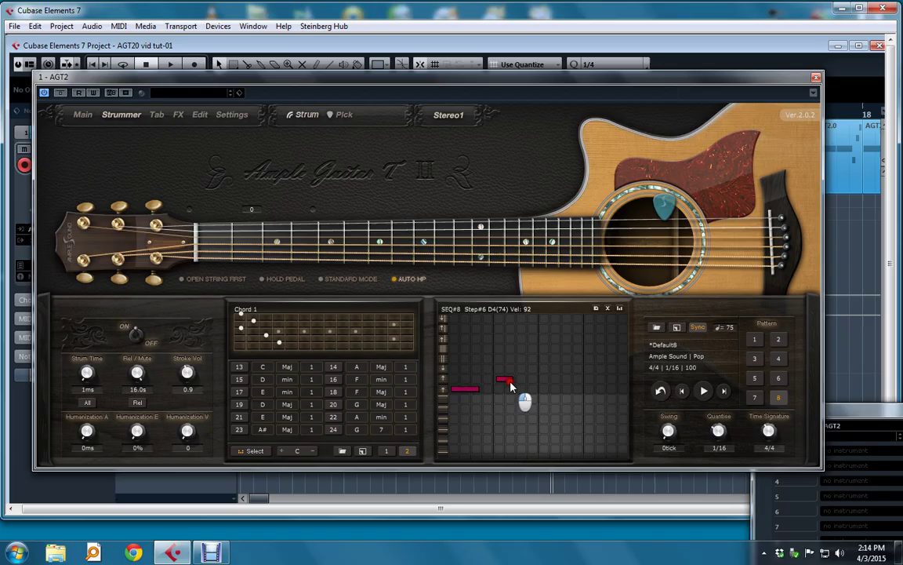
pyautogui.click(533, 369)
pyautogui.click(544, 389)
pyautogui.click(555, 409)
pyautogui.click(588, 418)
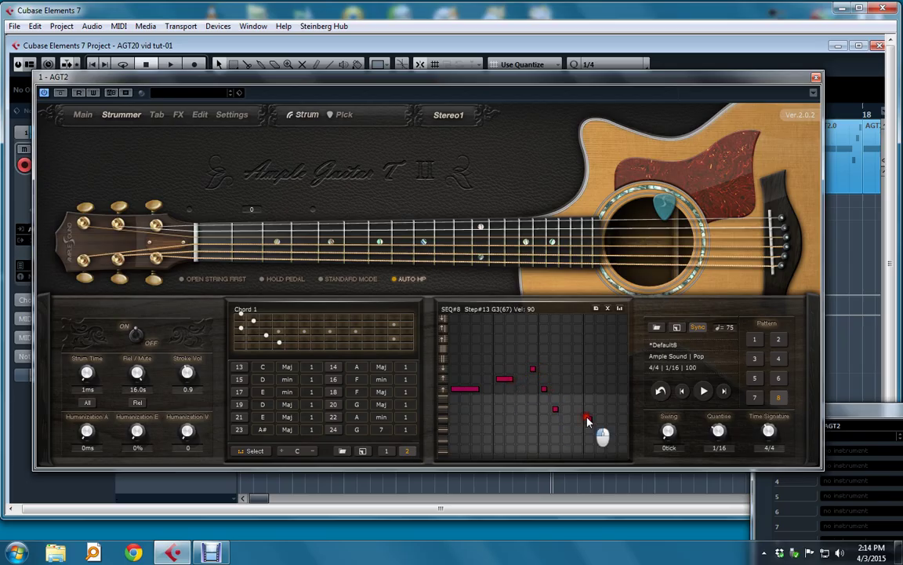
pyautogui.click(612, 379)
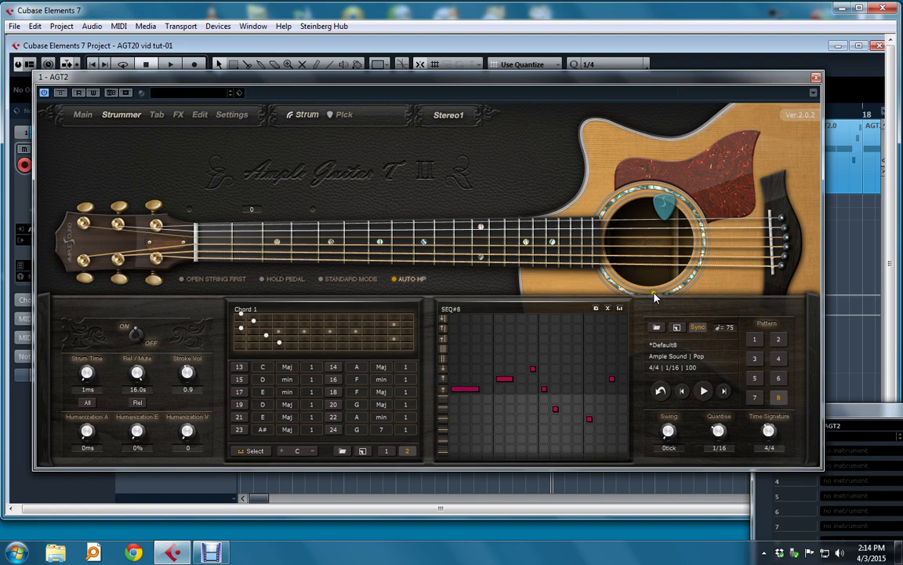
# Copy sequence 6's pattern into sequence 8, then compare patterns 6 and 8
pyautogui.click(596, 309)
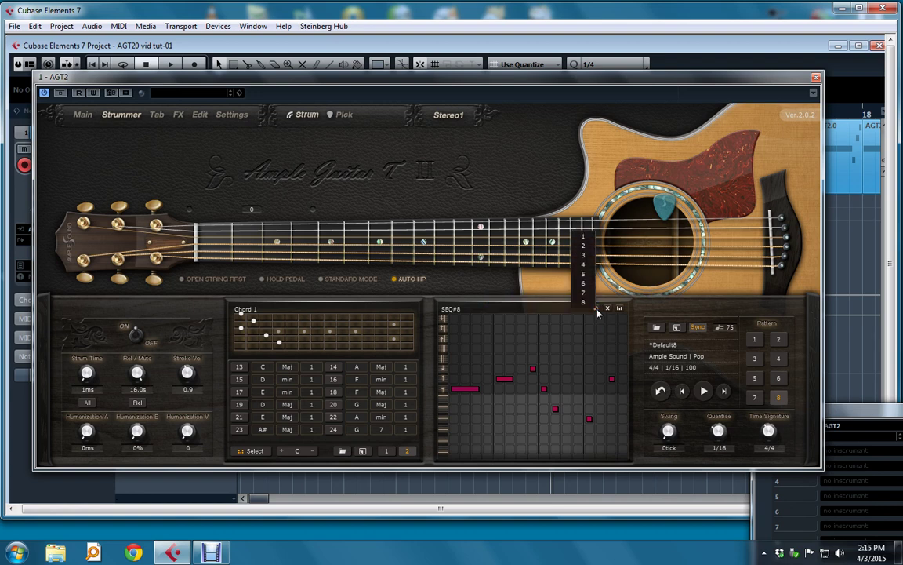
pyautogui.click(589, 283)
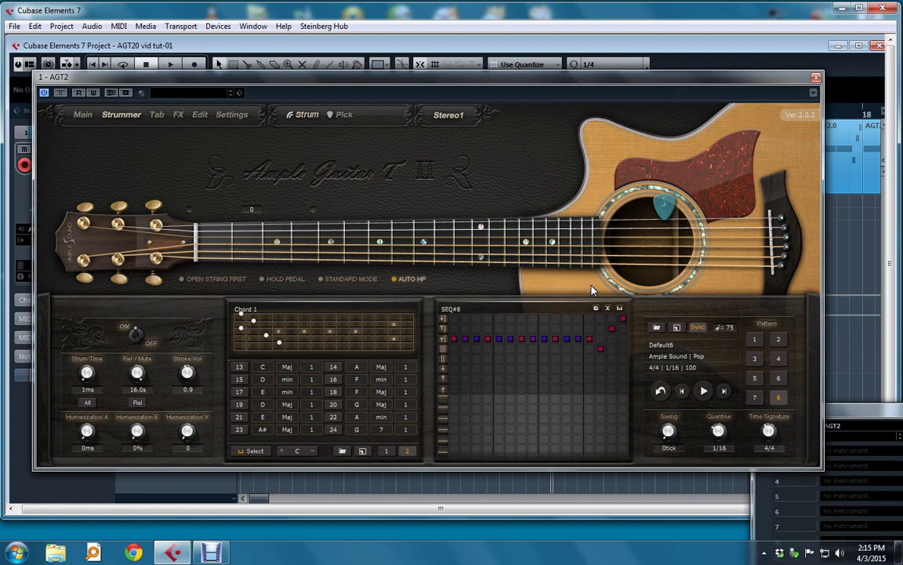
pyautogui.click(779, 378)
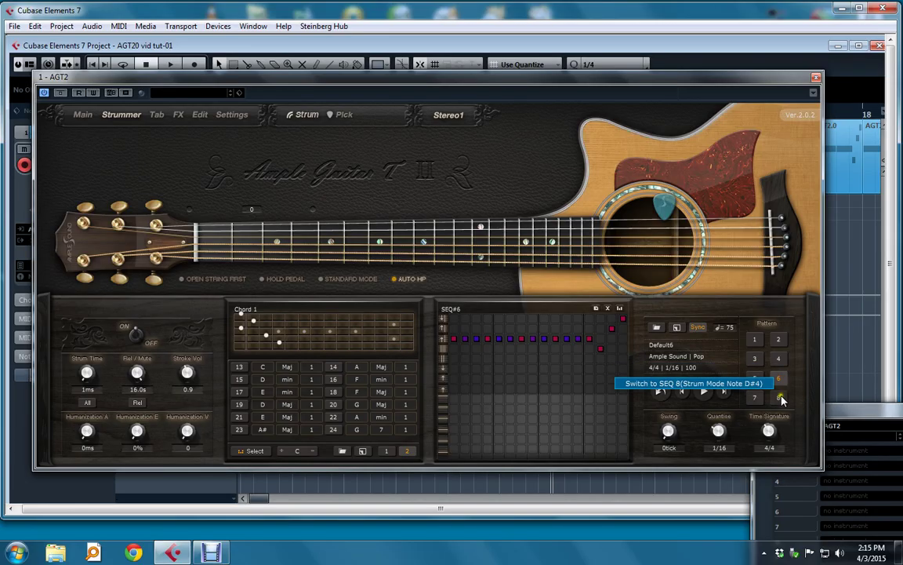
pyautogui.click(780, 398)
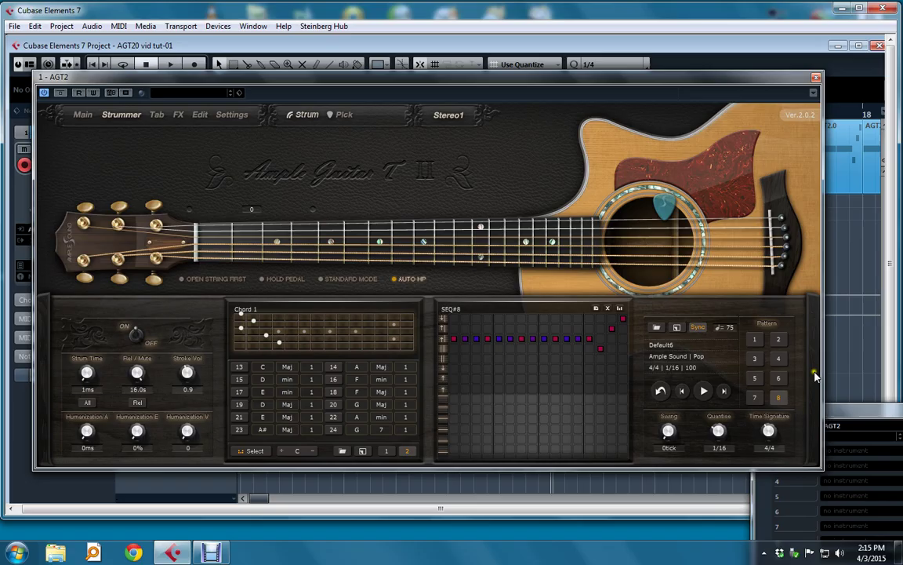
pyautogui.click(699, 328)
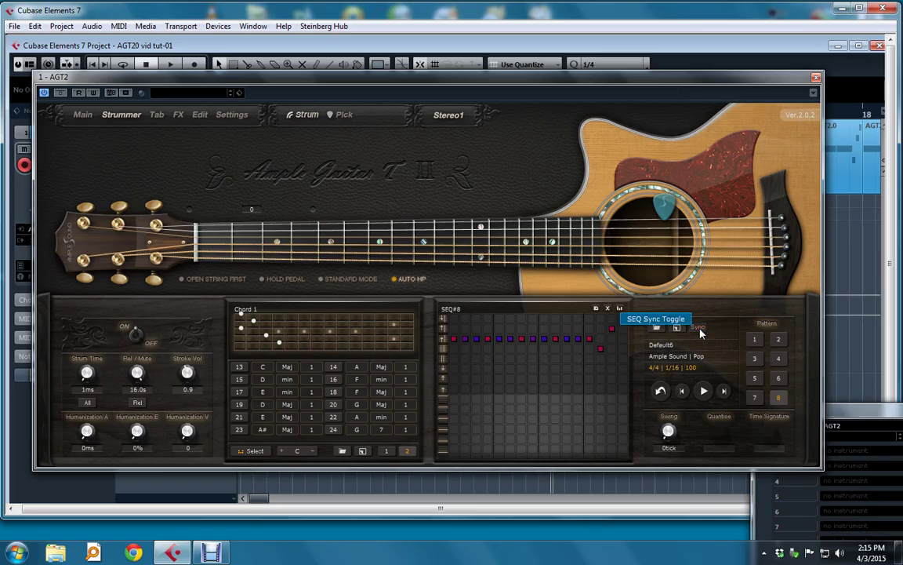
pyautogui.click(700, 331)
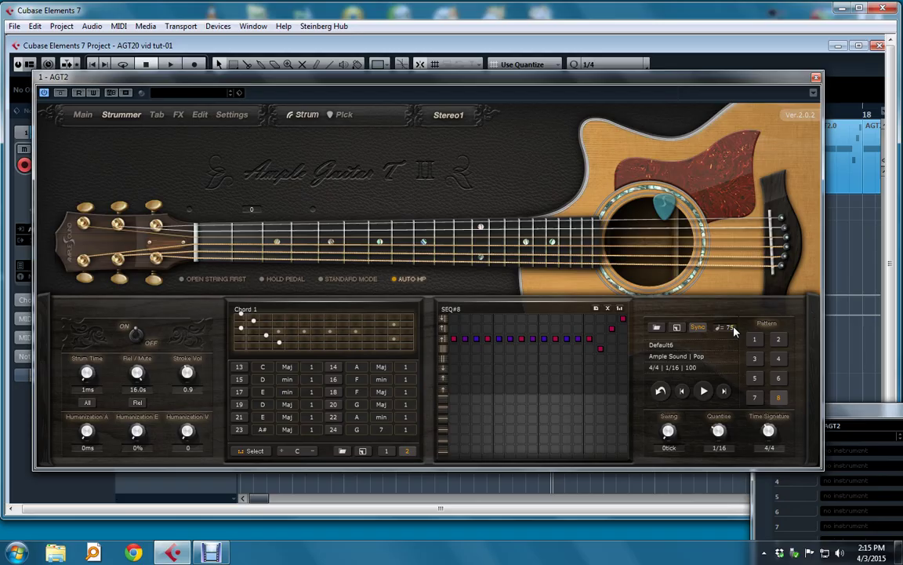
pyautogui.click(697, 328)
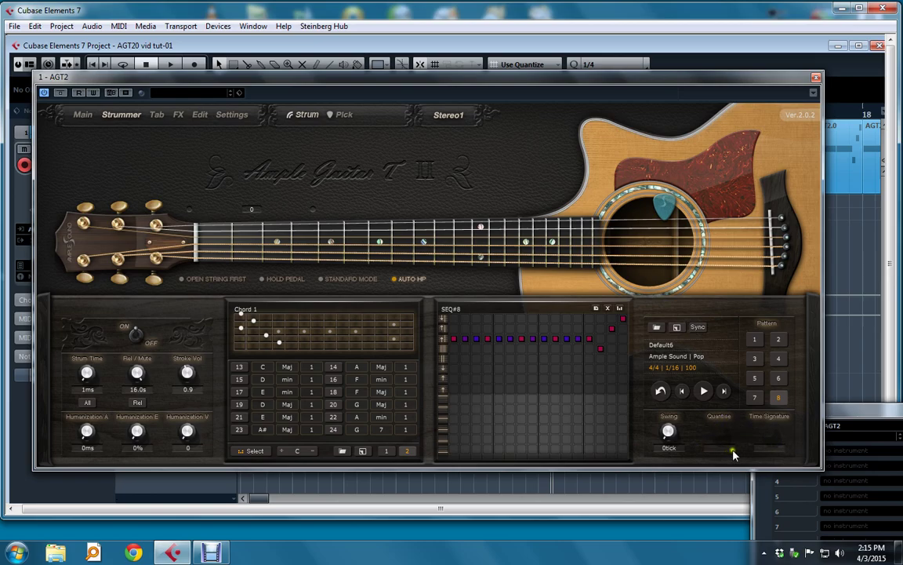
pyautogui.click(703, 329)
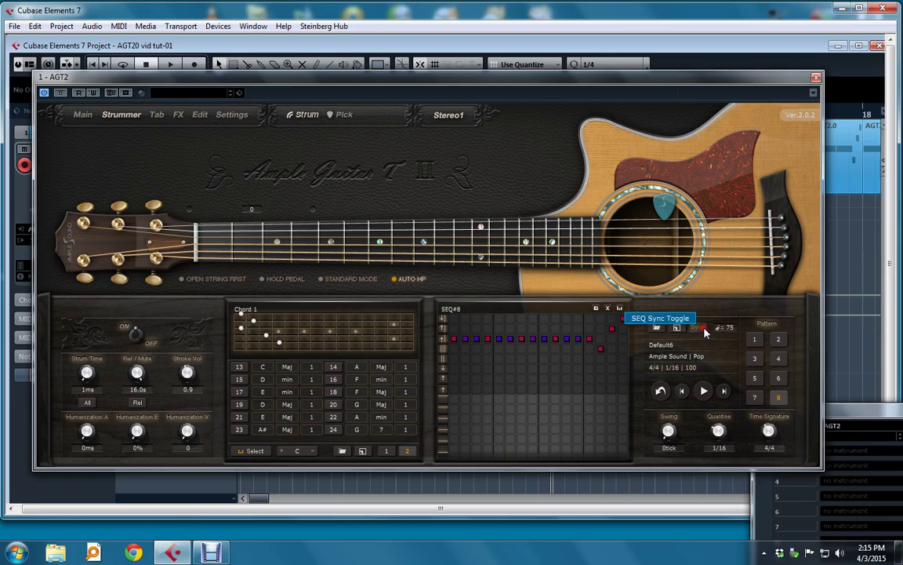
pyautogui.click(678, 330)
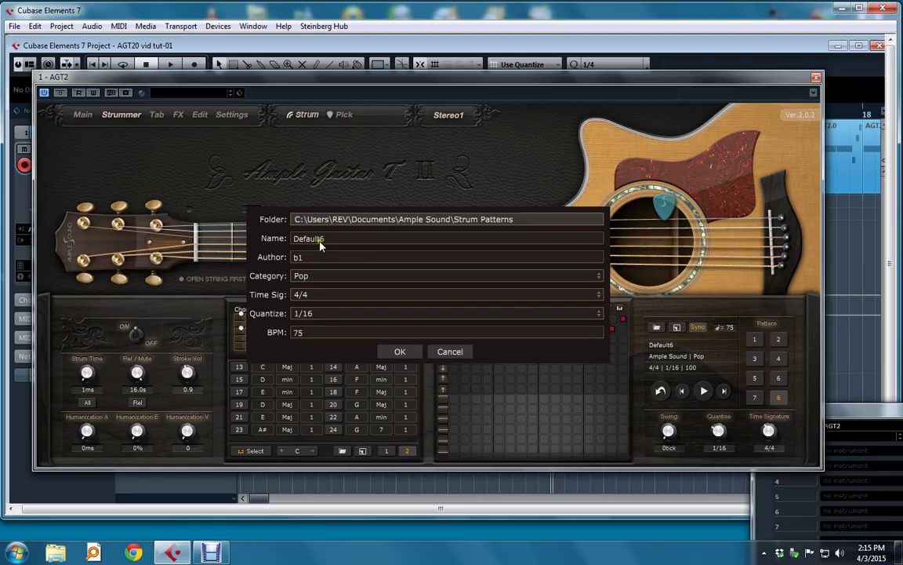
pyautogui.click(322, 276)
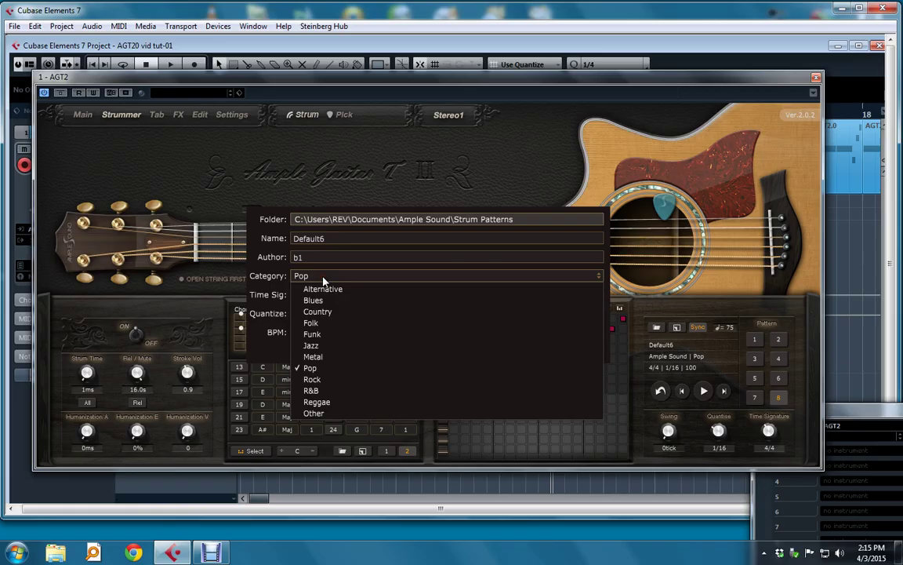
pyautogui.click(322, 276)
pyautogui.click(326, 294)
pyautogui.click(326, 295)
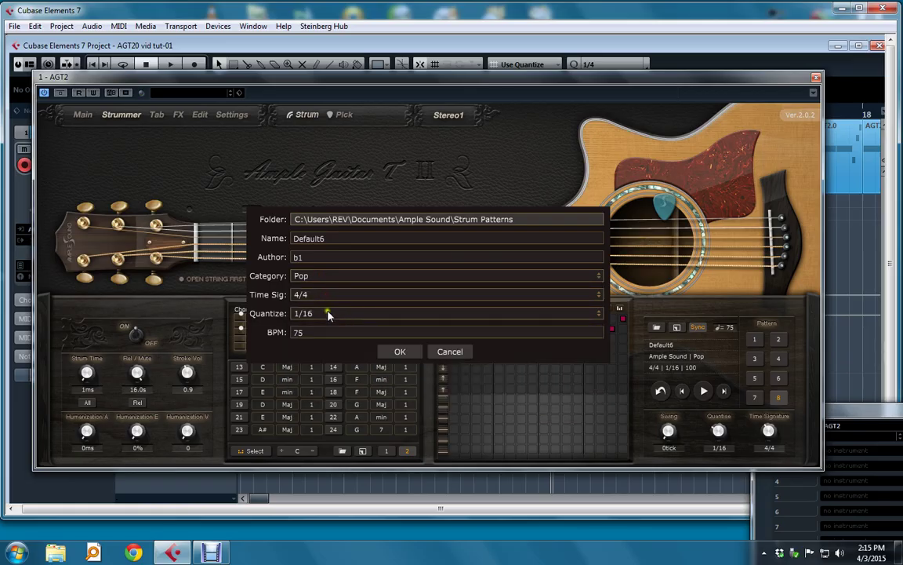
pyautogui.click(329, 313)
pyautogui.click(330, 314)
pyautogui.click(450, 351)
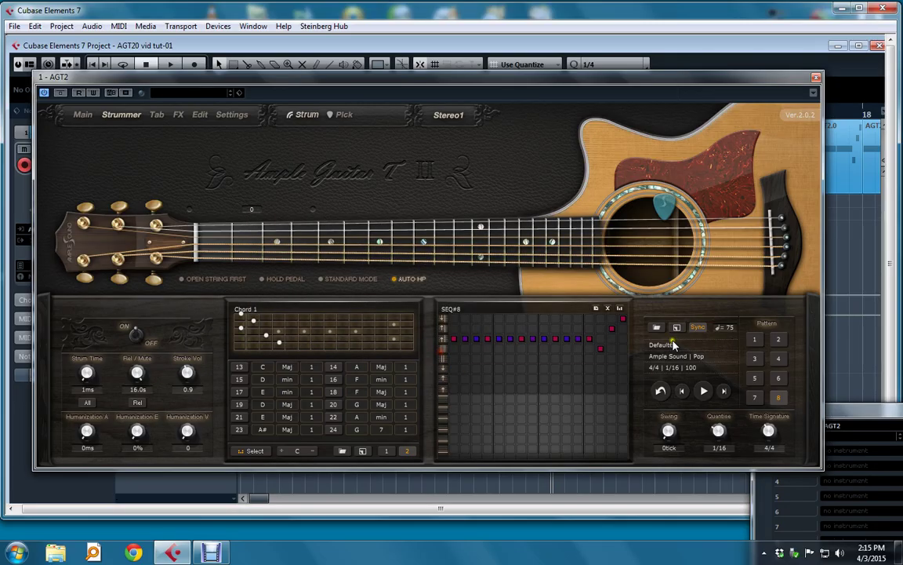
# Open the Load Pattern library, keep all categories and time signatures, and sort by name descending
pyautogui.click(657, 330)
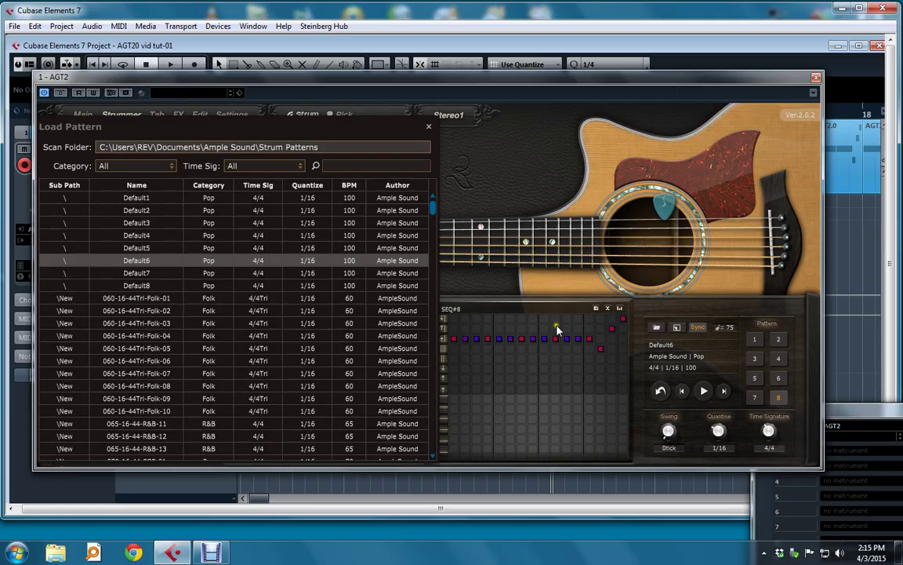
pyautogui.click(143, 167)
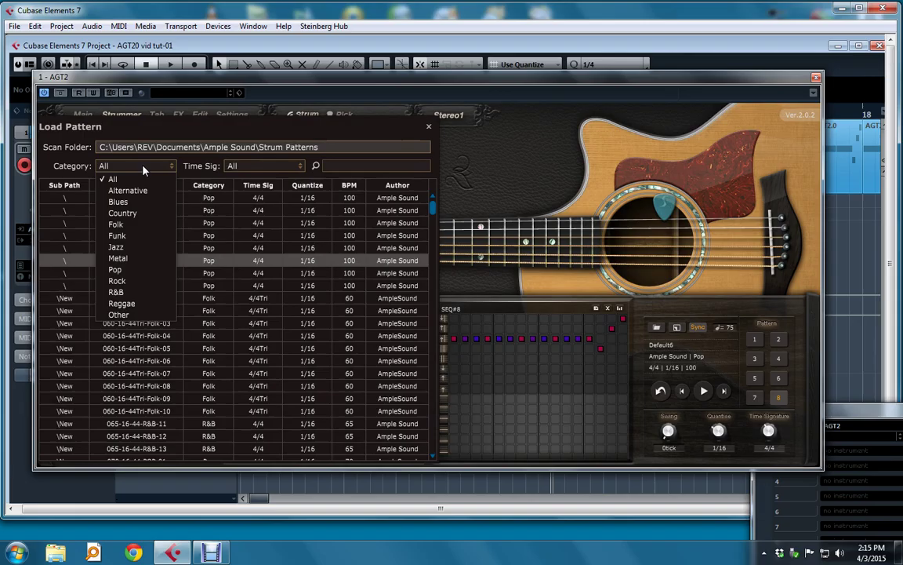
pyautogui.click(142, 167)
pyautogui.click(249, 165)
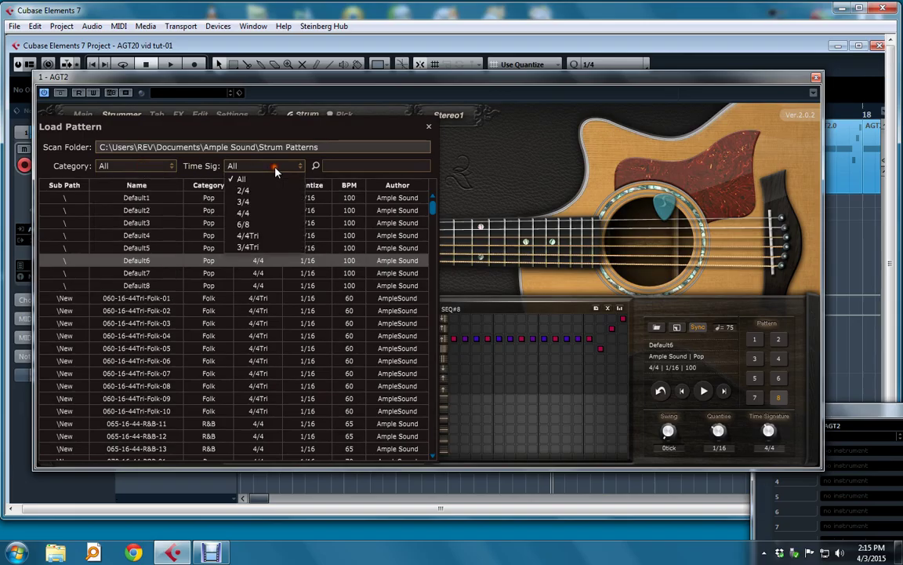
pyautogui.click(288, 169)
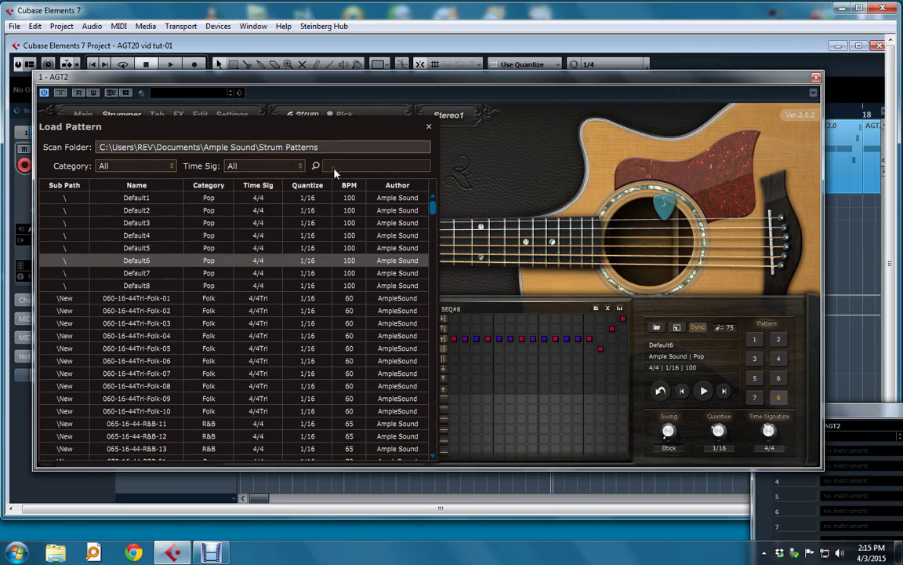
pyautogui.click(139, 185)
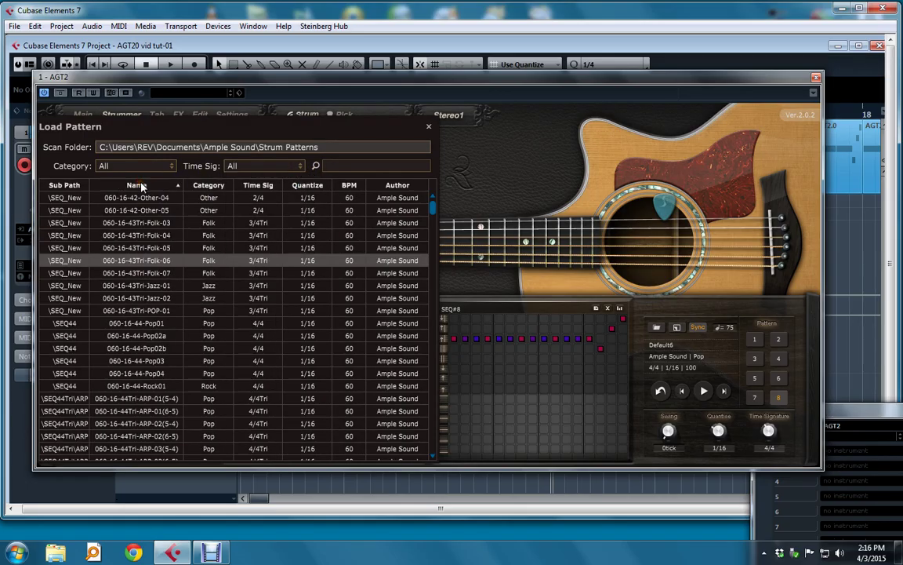
pyautogui.click(141, 185)
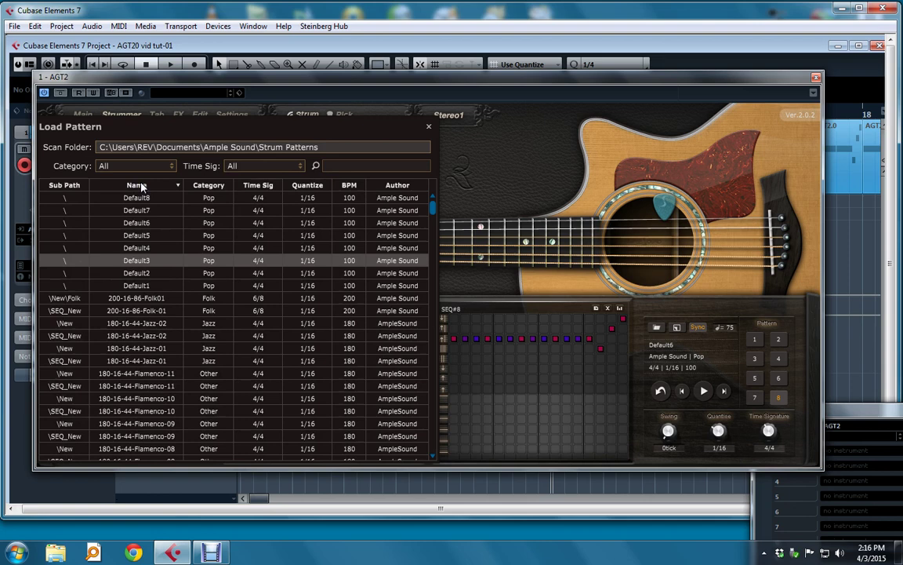
# Close the pattern library, preview the strum pattern, then step to Default7 and back to Default6
pyautogui.click(428, 127)
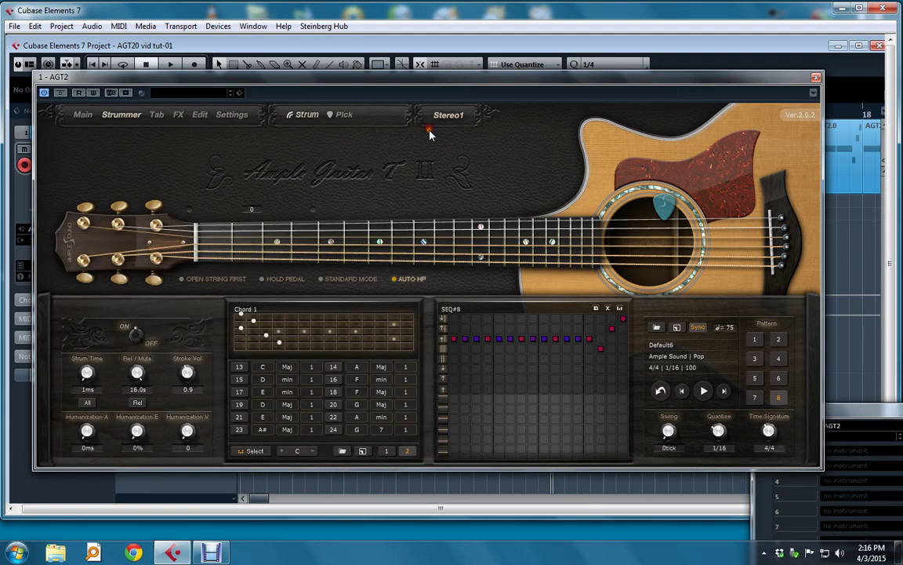
pyautogui.click(705, 392)
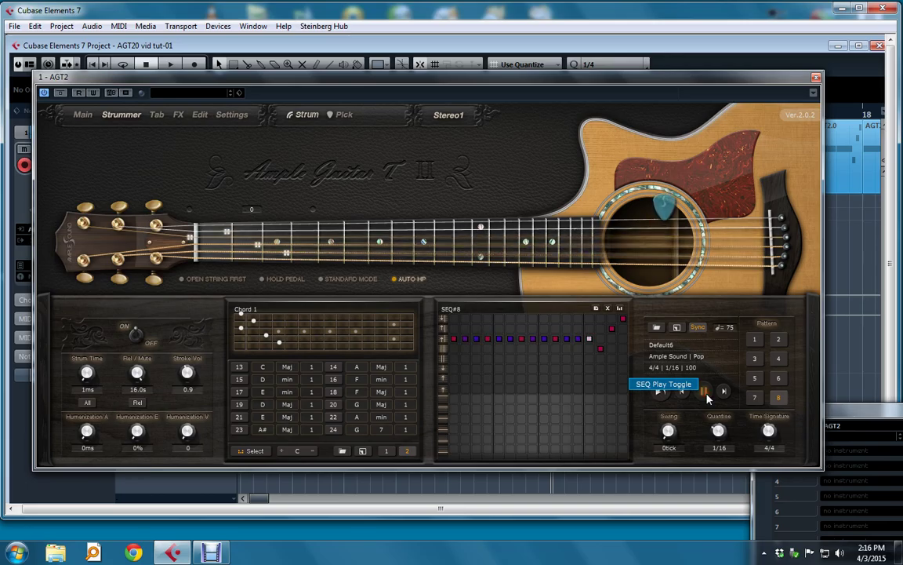
pyautogui.click(706, 396)
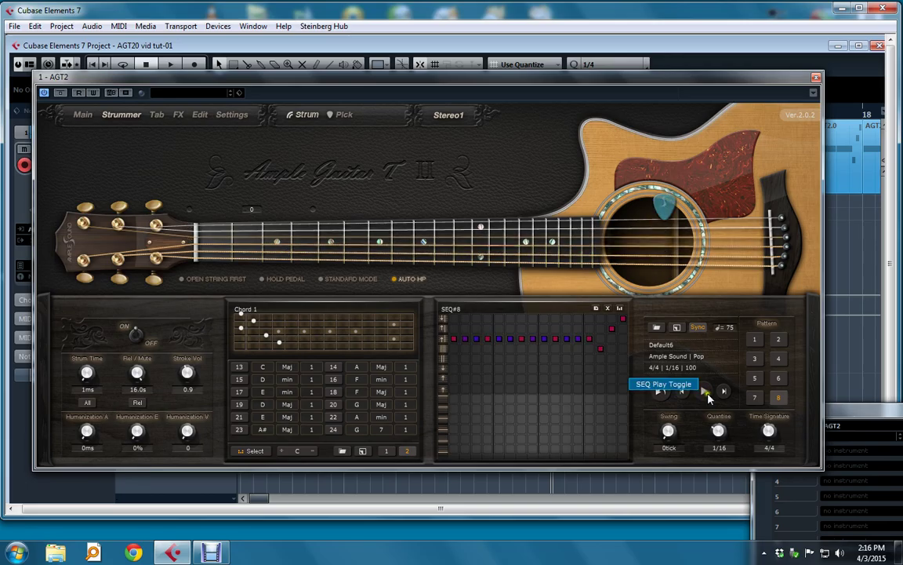
pyautogui.click(726, 397)
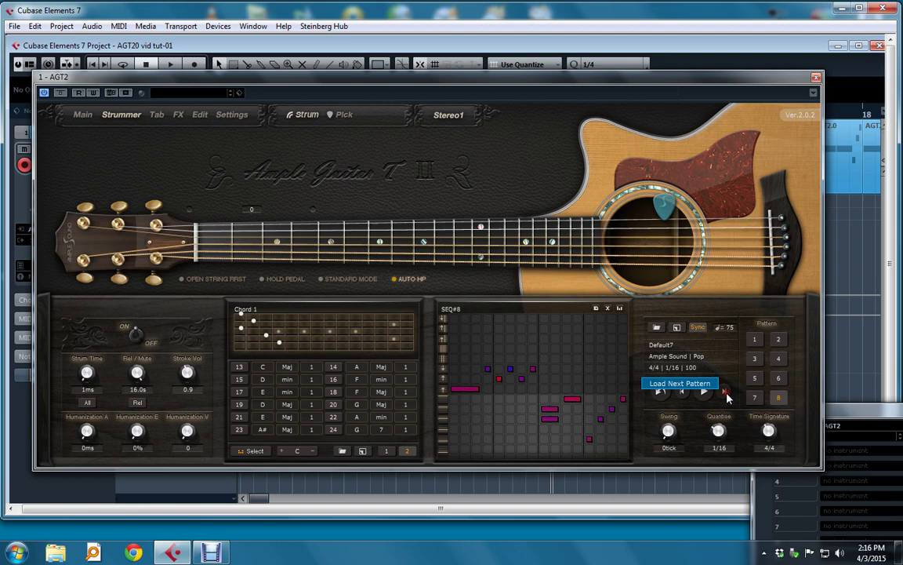
pyautogui.click(681, 394)
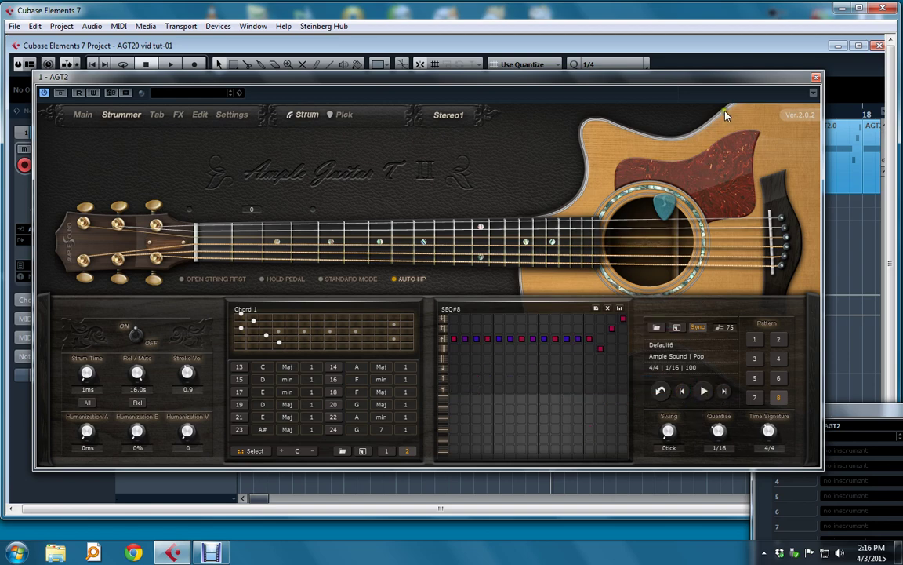
pyautogui.moveTo(733, 85); pyautogui.dragTo(347, 98)
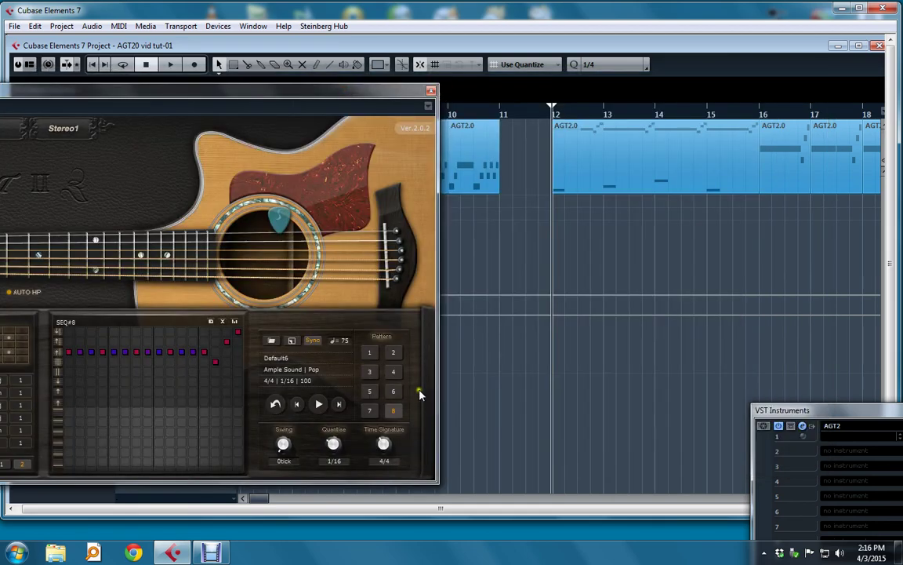
pyautogui.moveTo(276, 405); pyautogui.dragTo(503, 178)
pyautogui.click(499, 214)
pyautogui.press('space')
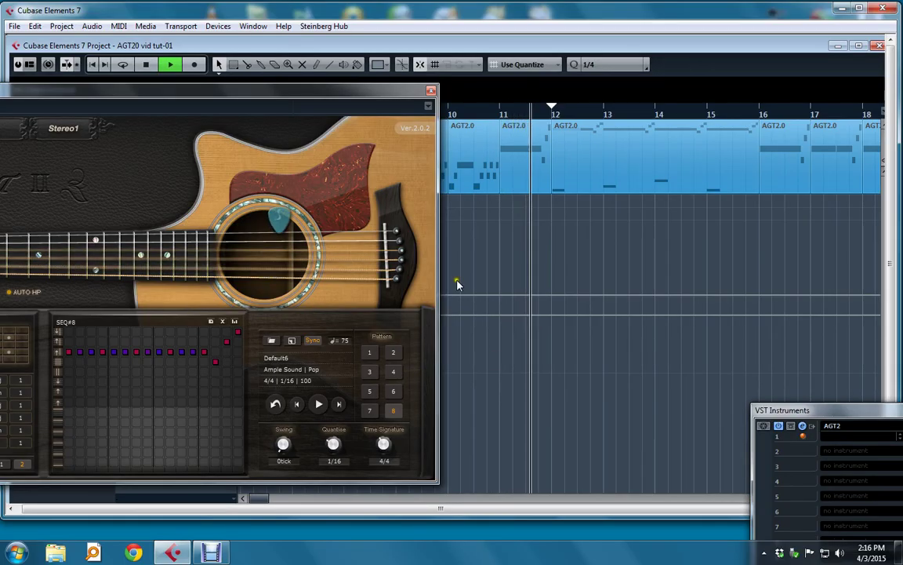
pyautogui.press('space')
pyautogui.click(526, 179)
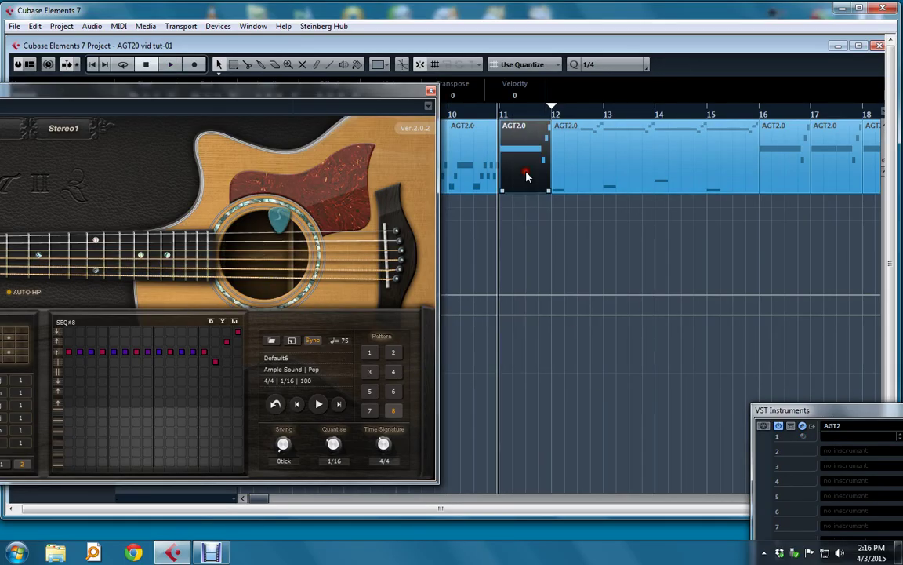
pyautogui.press('Delete')
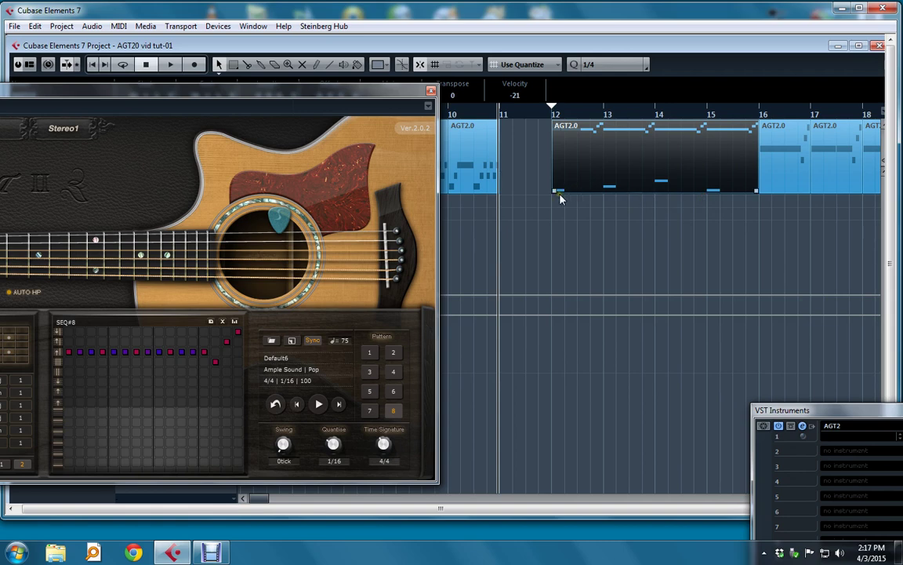
# Bring the guitar plugin back into view and show chord slots 1–12 in the chord list
pyautogui.moveTo(272, 91); pyautogui.dragTo(697, 128)
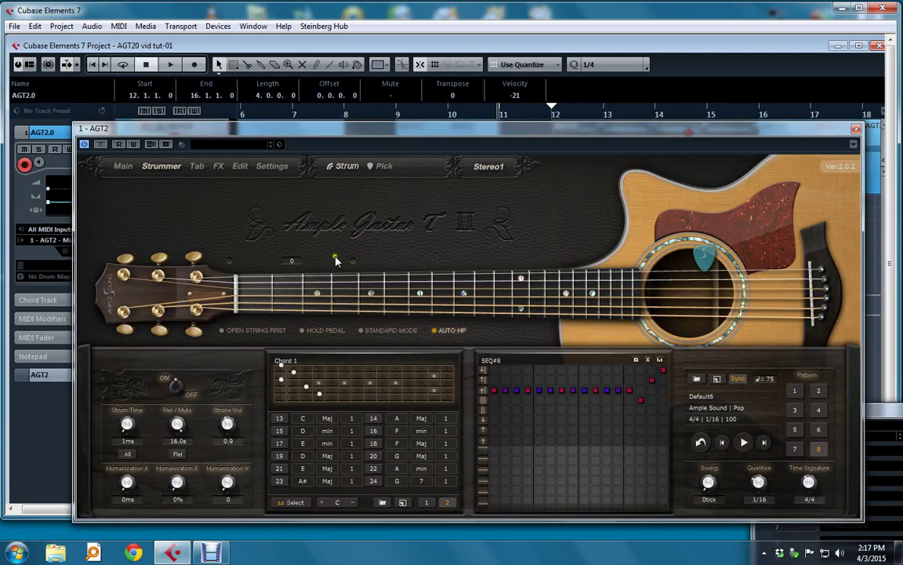
pyautogui.click(427, 501)
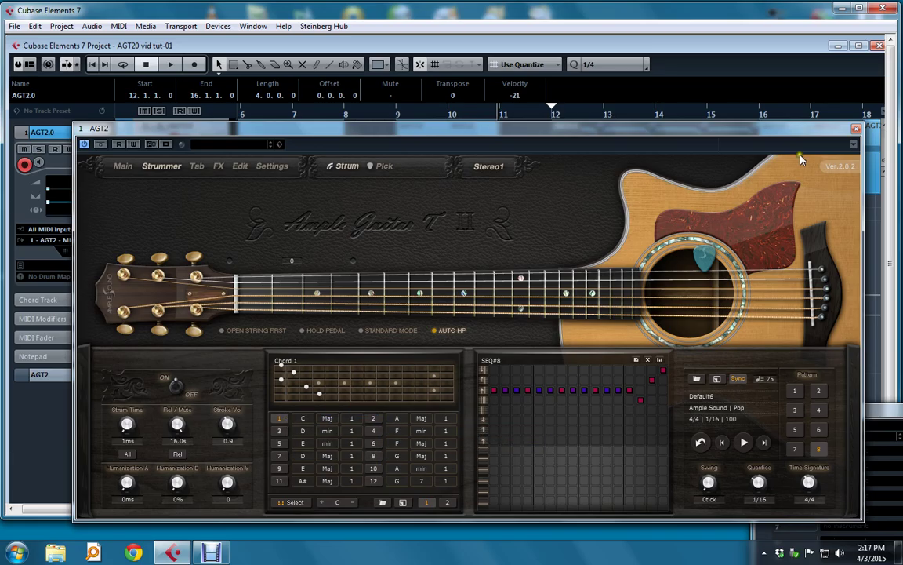
# Move the plugin aside, play the AGT2.0 part from bar 12, then stop playback
pyautogui.moveTo(470, 128); pyautogui.dragTo(65, 156)
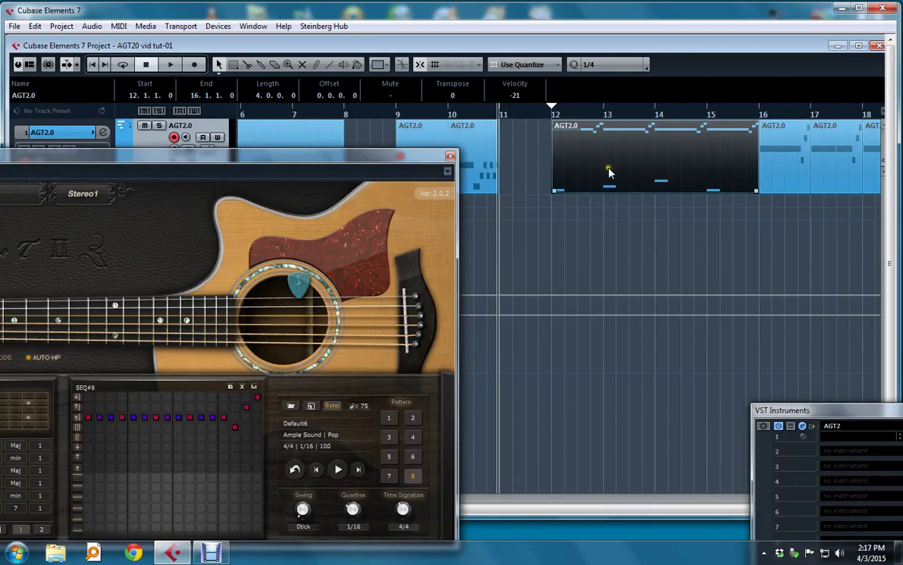
pyautogui.click(554, 213)
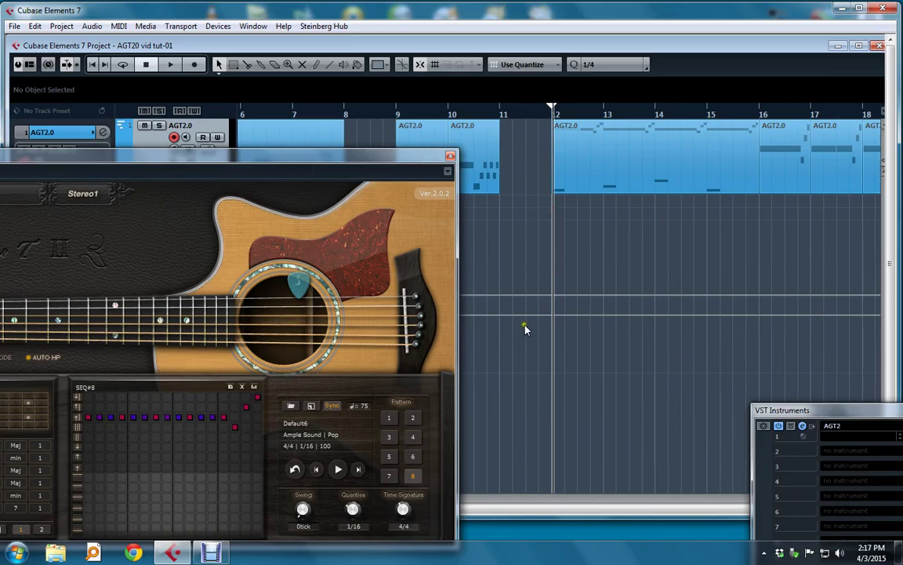
pyautogui.press('space')
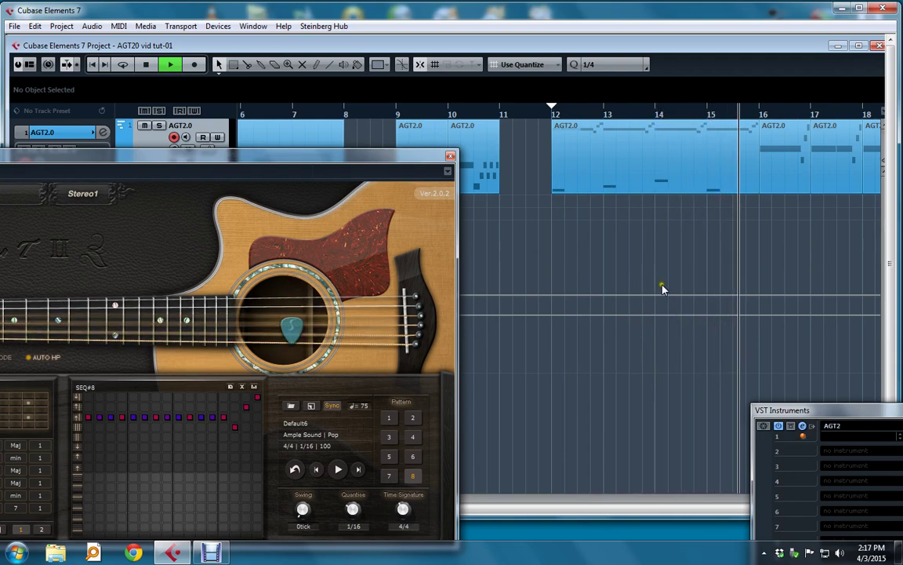
pyautogui.press('space')
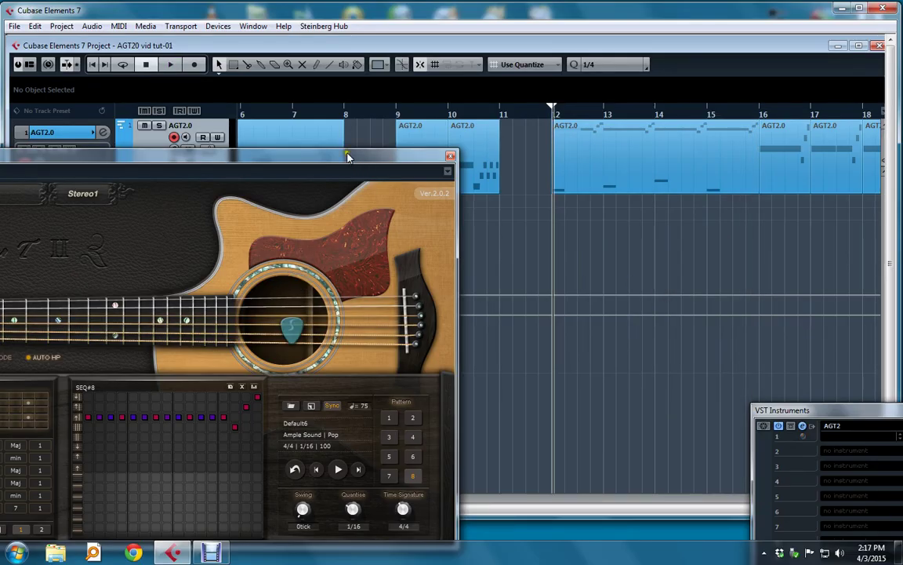
# Audition the strum pattern with Quantise at 1/8, then set Quantise back to 1/16
pyautogui.moveTo(348, 157); pyautogui.dragTo(730, 59)
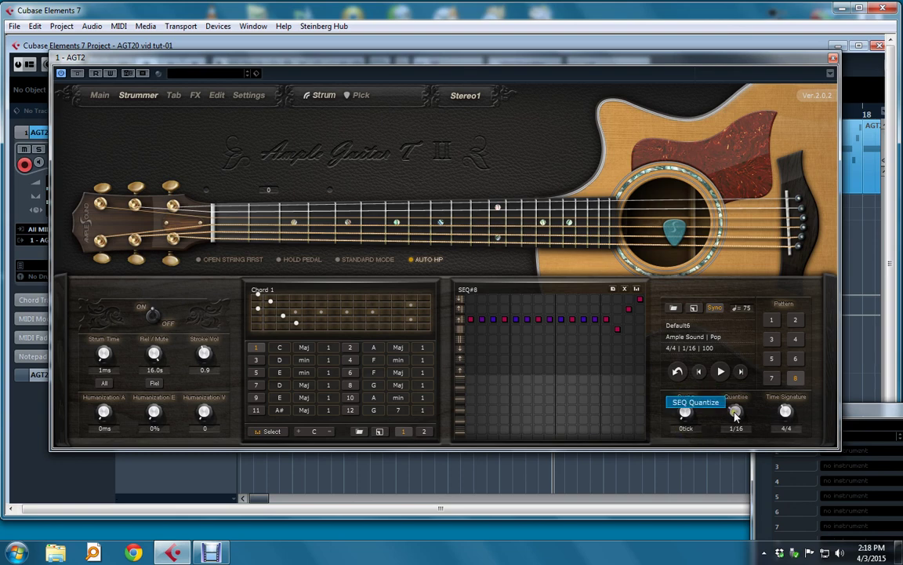
pyautogui.moveTo(735, 415); pyautogui.dragTo(748, 424)
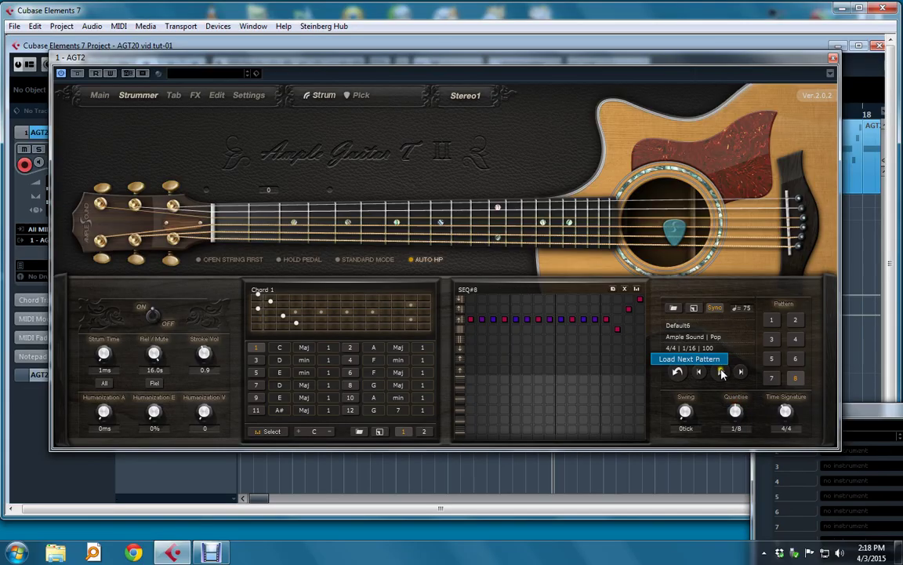
pyautogui.click(721, 371)
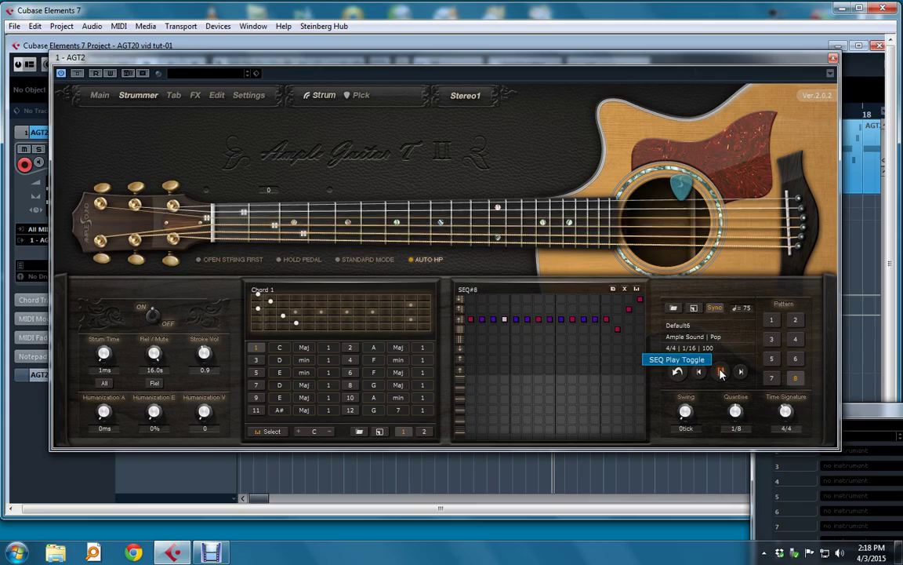
pyautogui.click(721, 373)
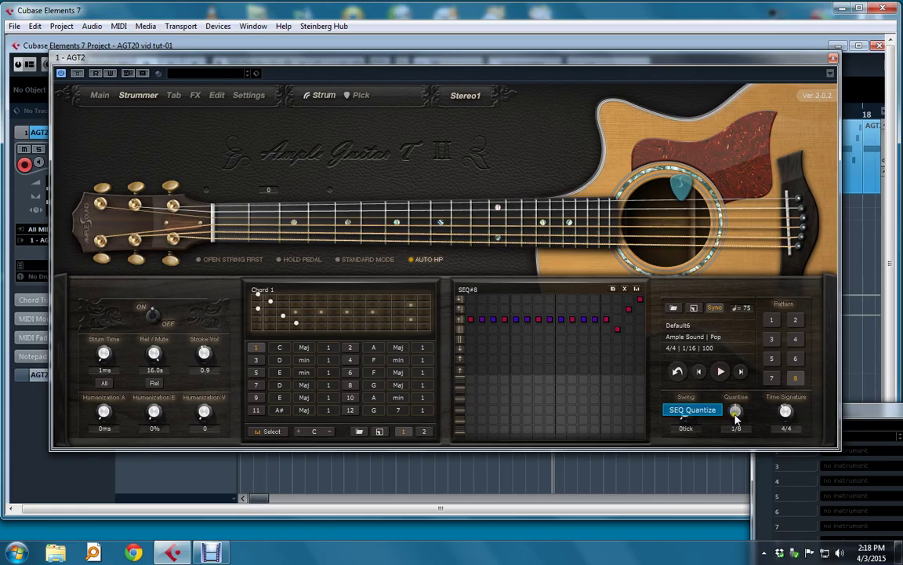
pyautogui.moveTo(743, 427); pyautogui.dragTo(733, 422)
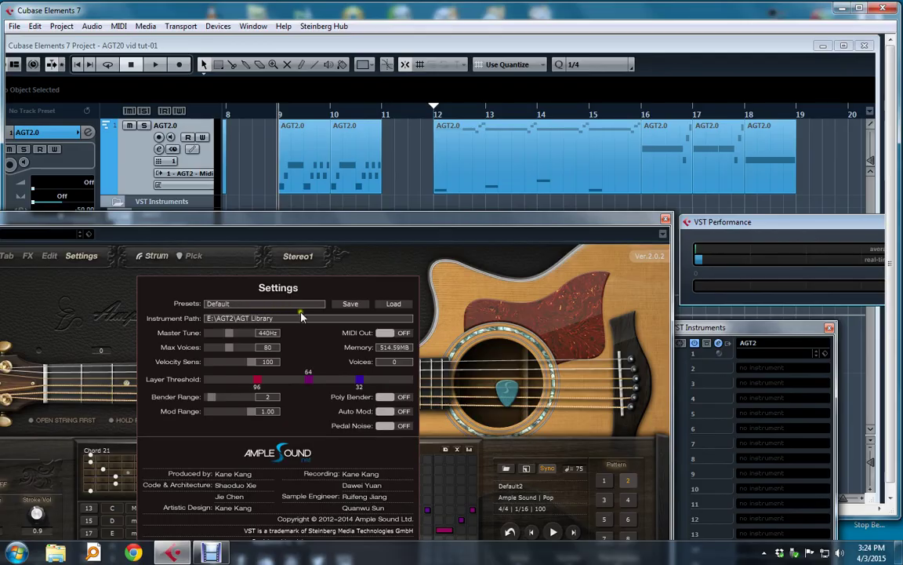
pyautogui.click(393, 305)
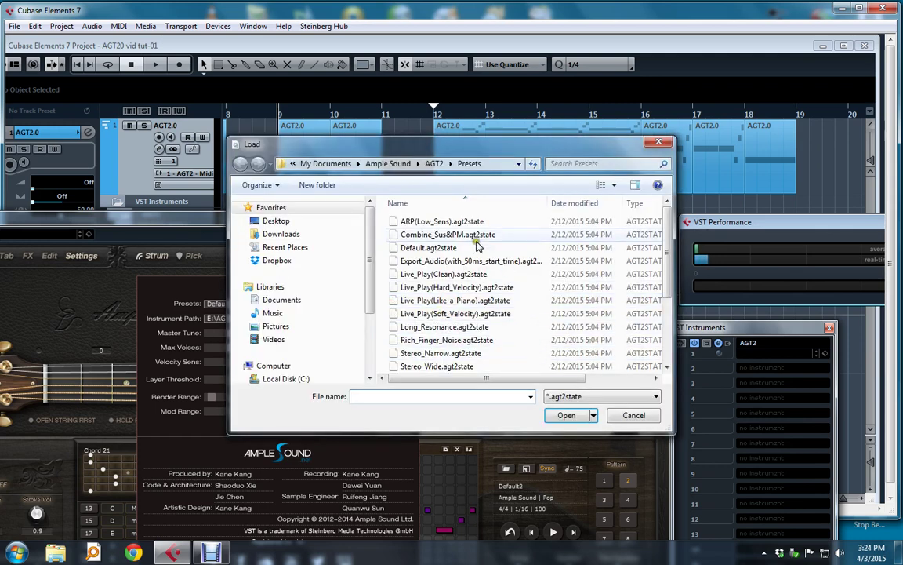
pyautogui.moveTo(672, 224); pyautogui.dragTo(672, 252)
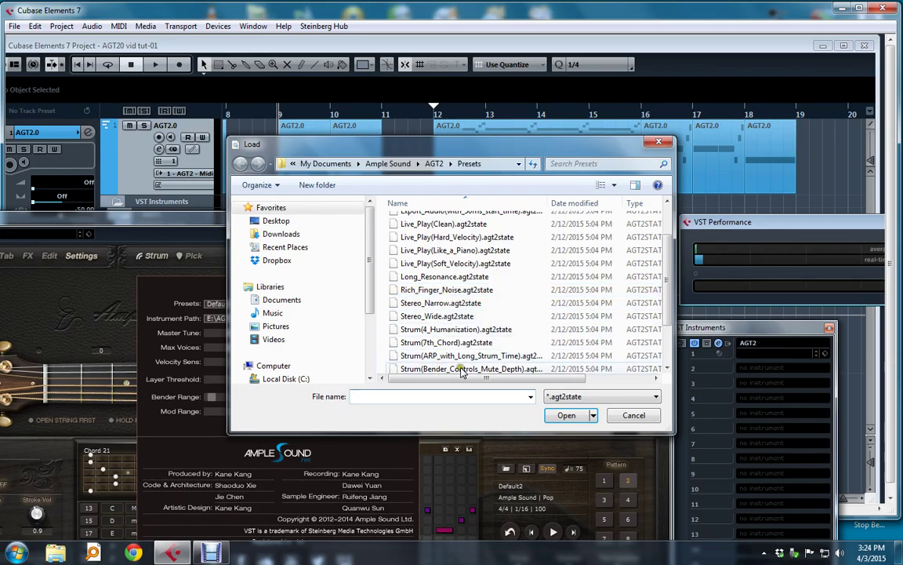
pyautogui.click(633, 414)
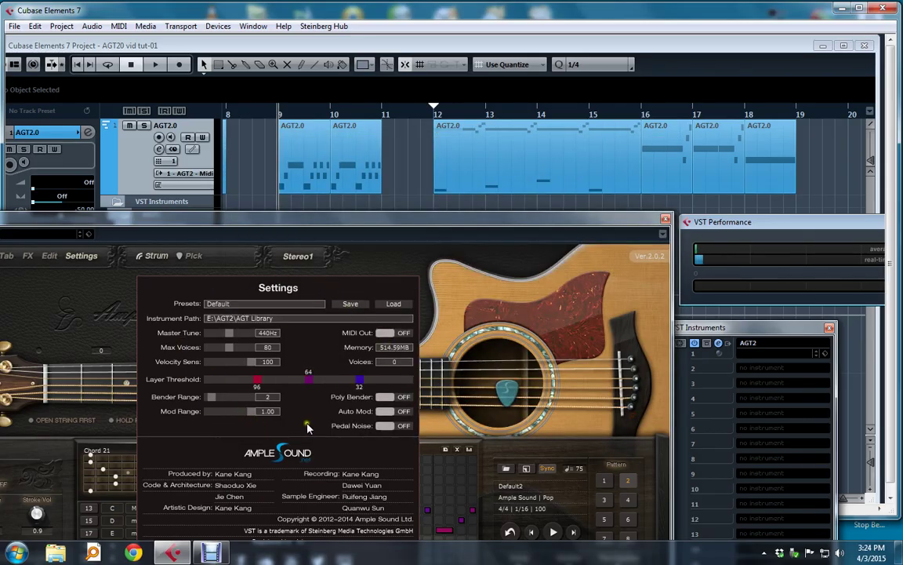
pyautogui.click(350, 305)
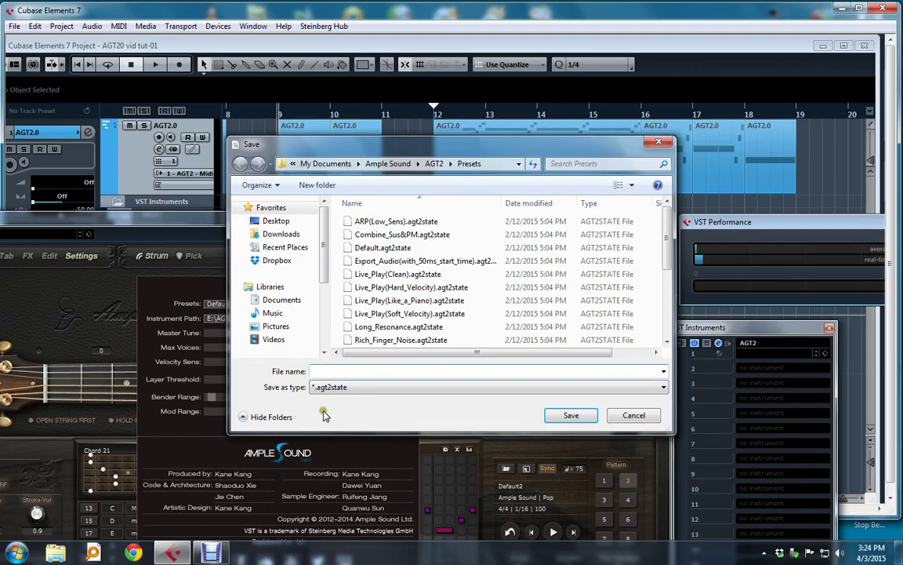
pyautogui.click(635, 415)
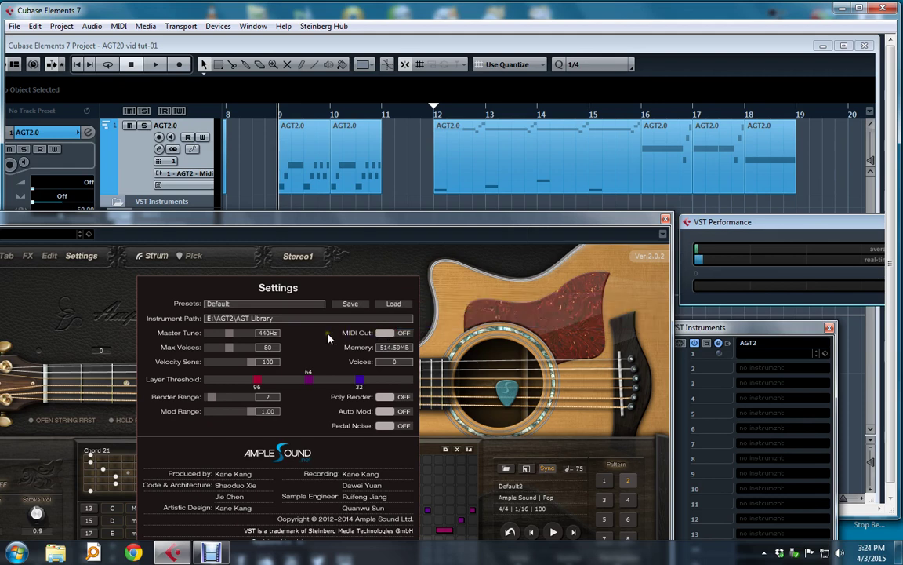
# Play and stop the project to watch the Voices count, then move the VST Performance meter top right
pyautogui.moveTo(379, 336)
pyautogui.moveTo(19, 217); pyautogui.dragTo(110, 221)
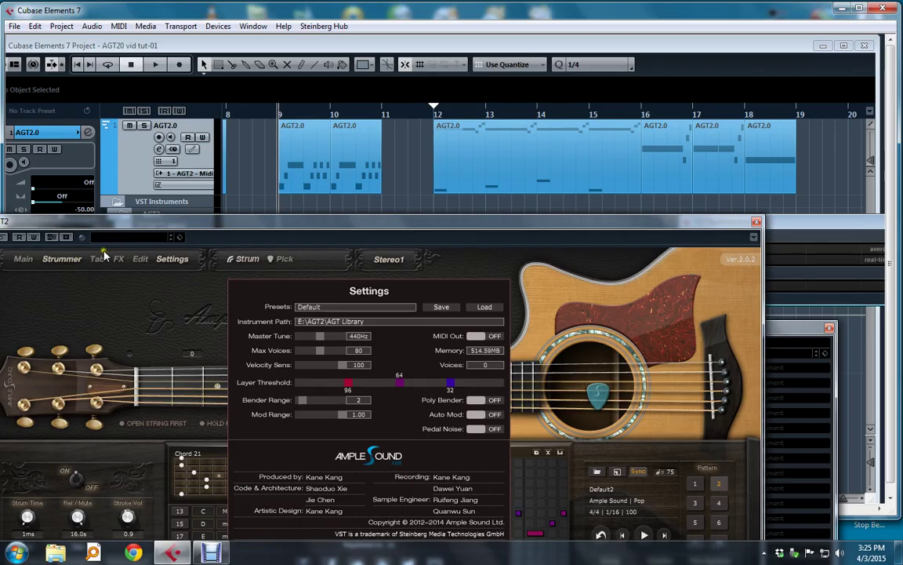
pyautogui.press('space')
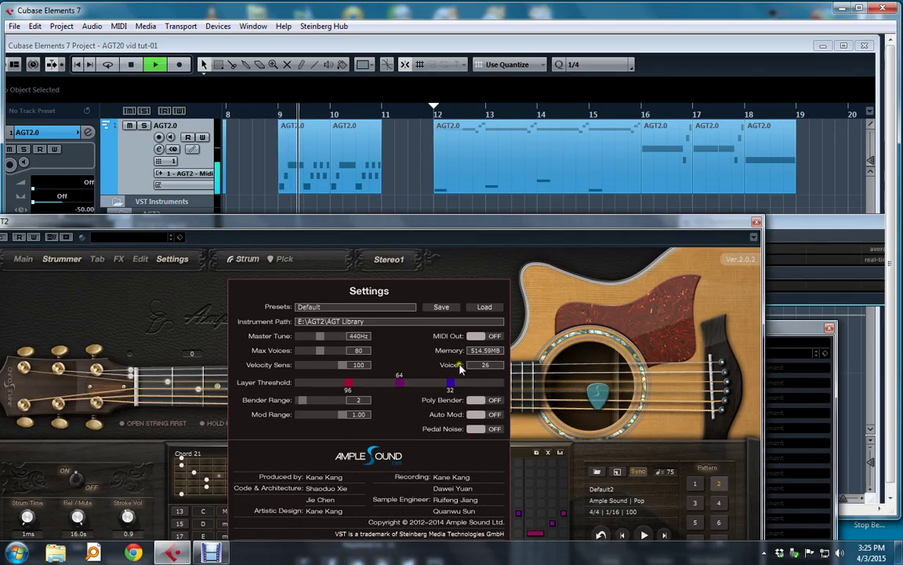
pyautogui.moveTo(485, 365); pyautogui.dragTo(398, 358)
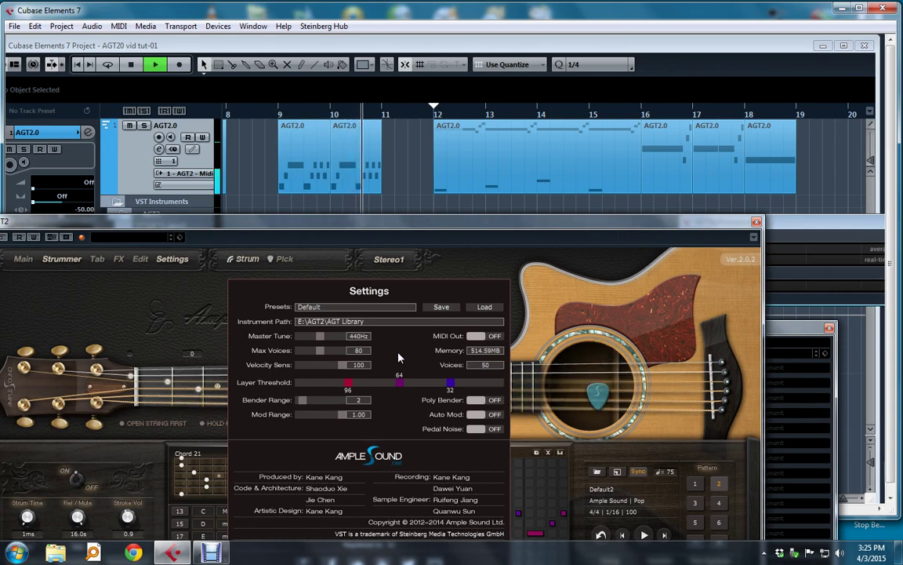
pyautogui.press('space')
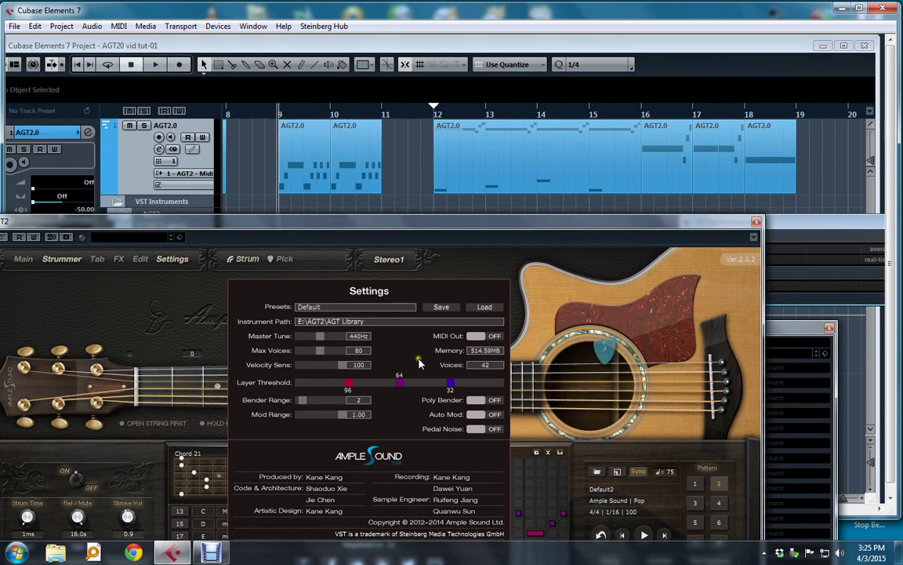
pyautogui.moveTo(324, 355)
pyautogui.moveTo(831, 225); pyautogui.dragTo(745, 110)
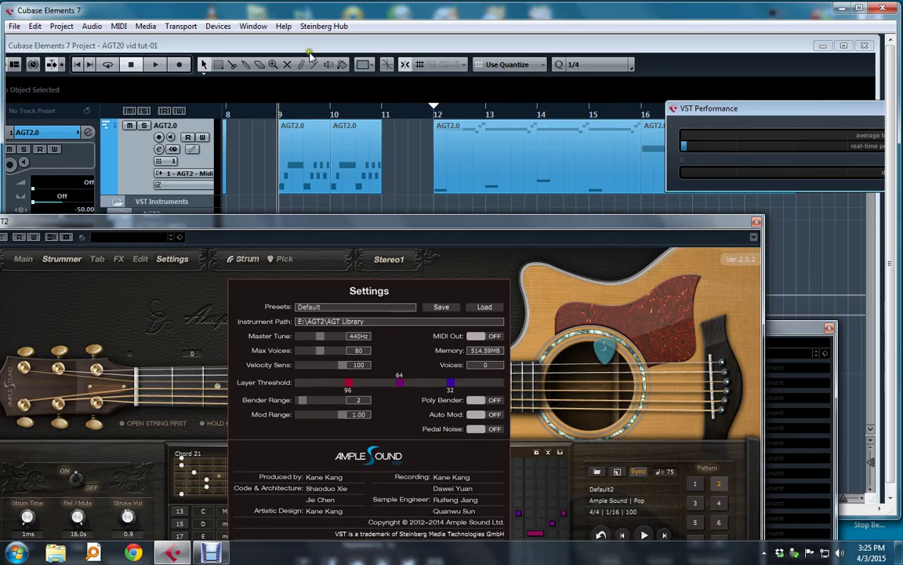
# Hide the VST Performance meter and lower the top velocity layer thresholds to 75 and 52
pyautogui.click(219, 26)
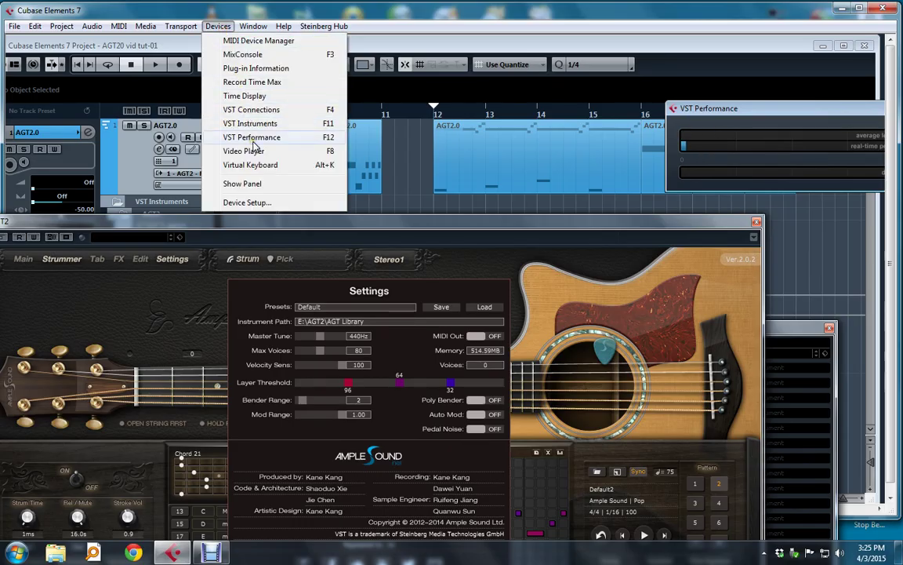
pyautogui.click(601, 49)
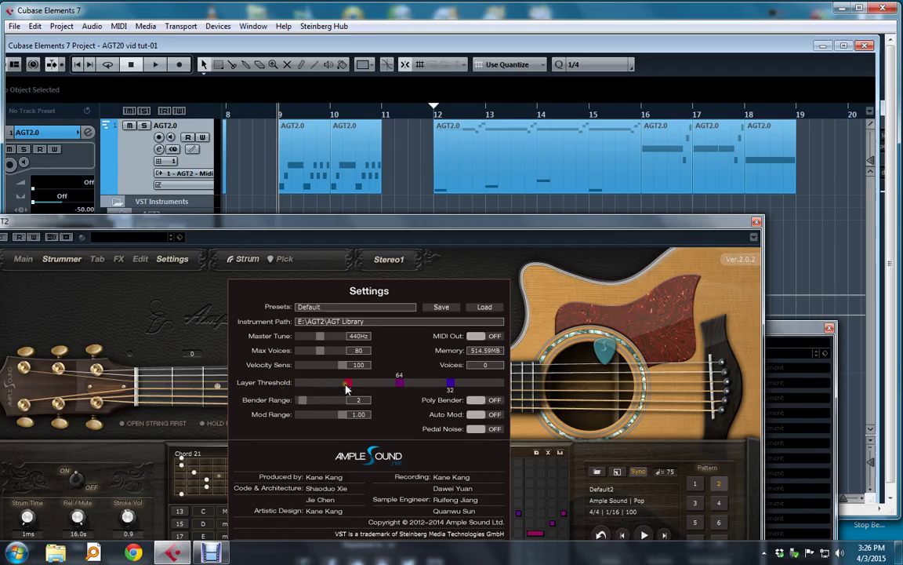
pyautogui.moveTo(348, 383); pyautogui.dragTo(420, 385)
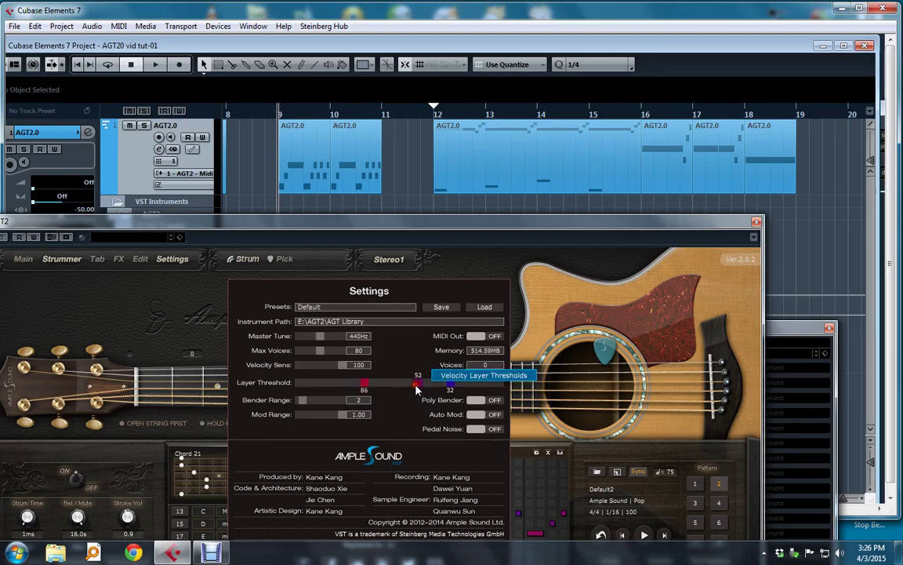
pyautogui.moveTo(364, 384); pyautogui.dragTo(381, 387)
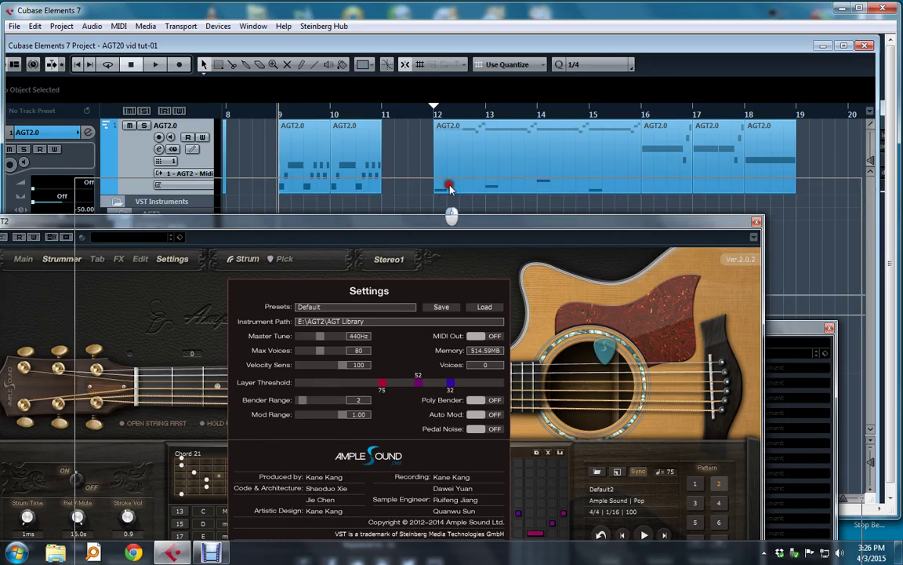
# Set playback to bar 18, show the Main page, and play the last AGT2.0 part twice
pyautogui.click(466, 145)
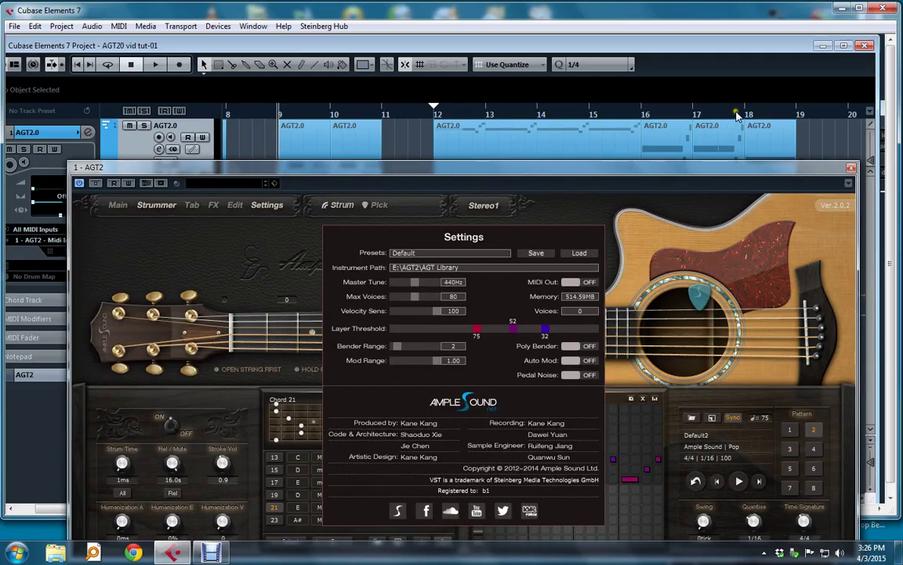
pyautogui.click(746, 115)
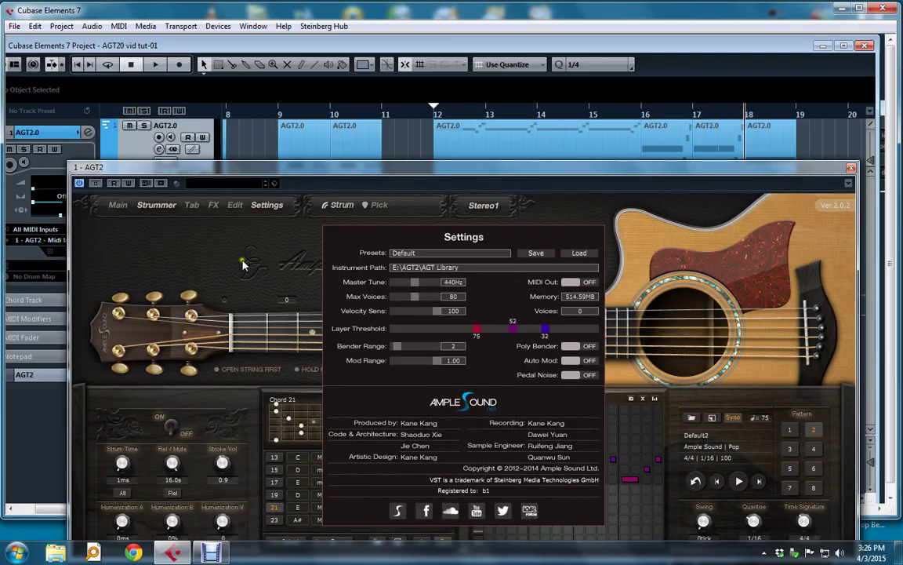
pyautogui.click(117, 205)
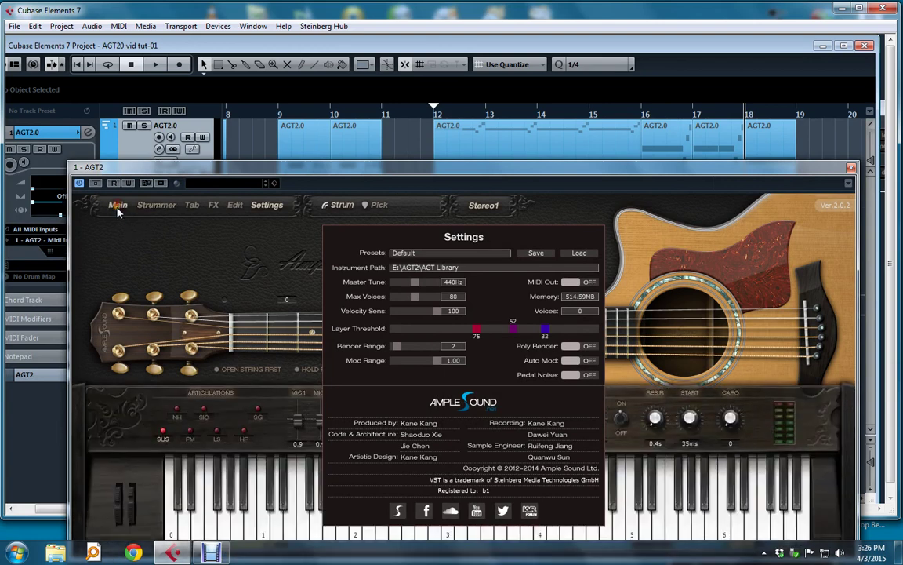
pyautogui.press('space')
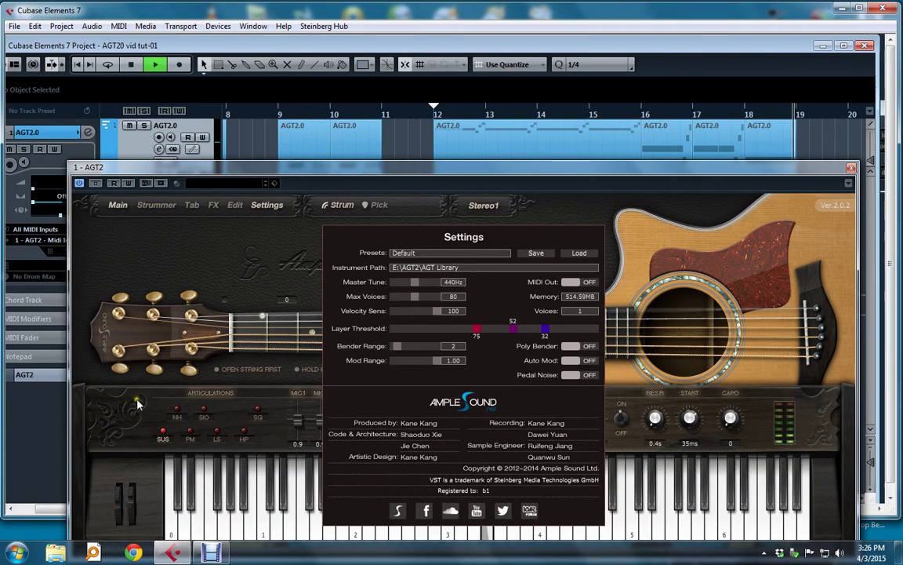
pyautogui.press('space')
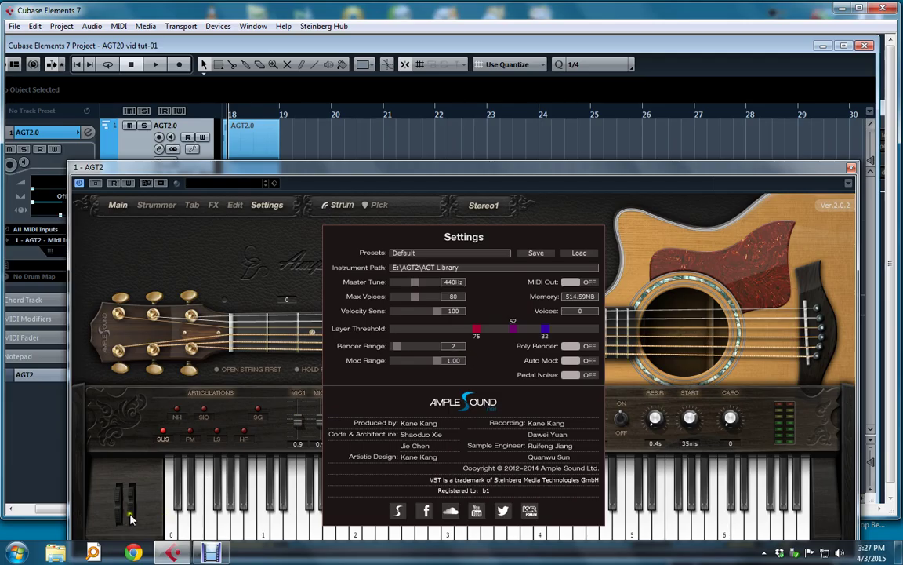
pyautogui.press('space')
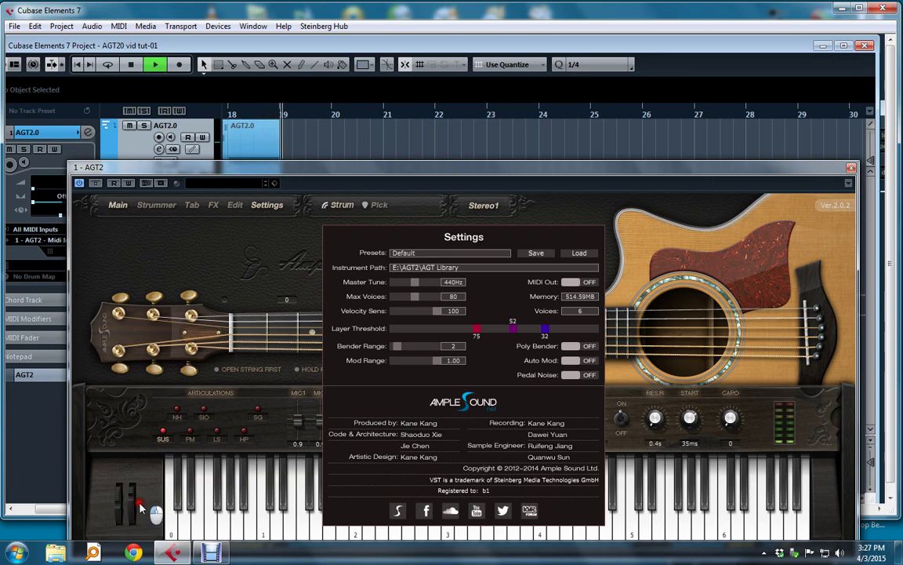
pyautogui.press('space')
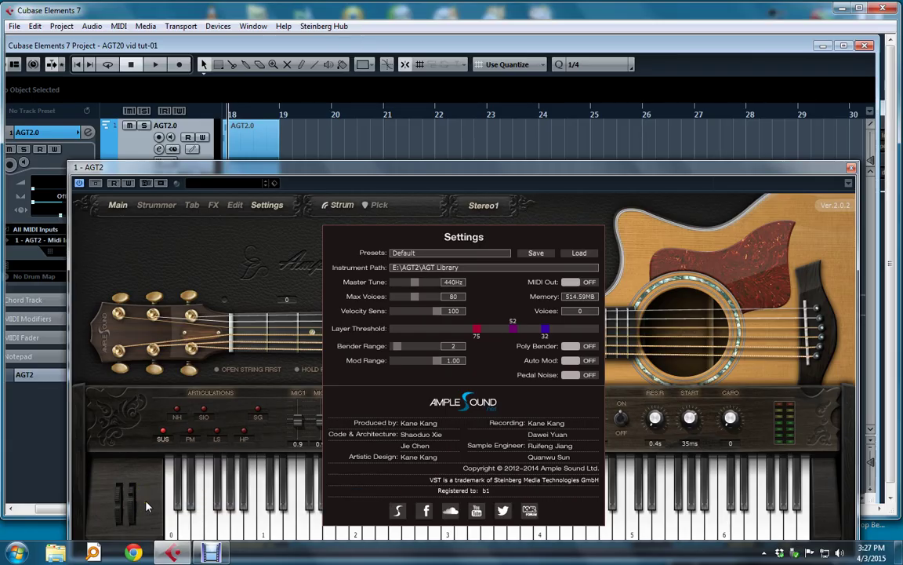
# Turn on Auto Mod and play the part while raising the mod wheel
pyautogui.click(591, 362)
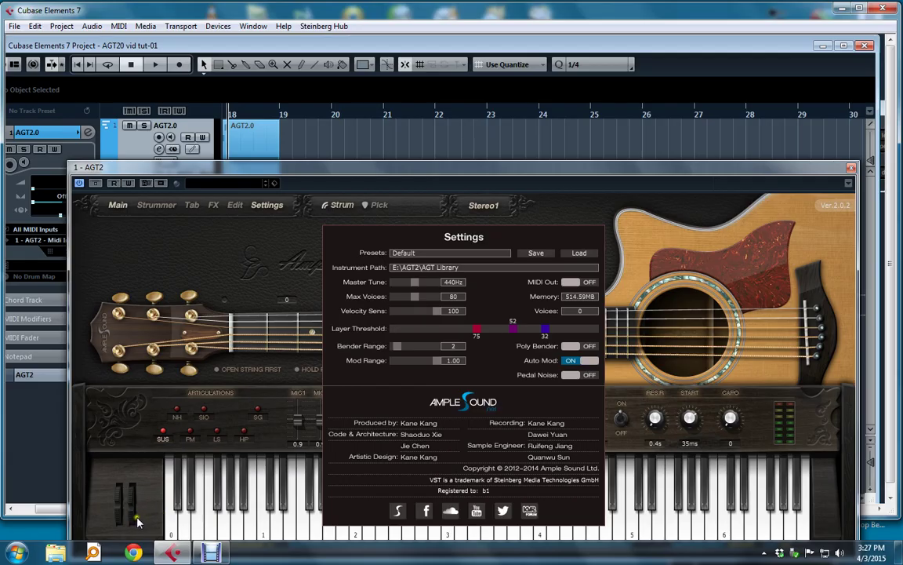
pyautogui.press('space')
pyautogui.moveTo(137, 519)
pyautogui.mouseDown()
pyautogui.moveTo(135, 502)
pyautogui.moveTo(156, 495)
pyautogui.mouseUp()
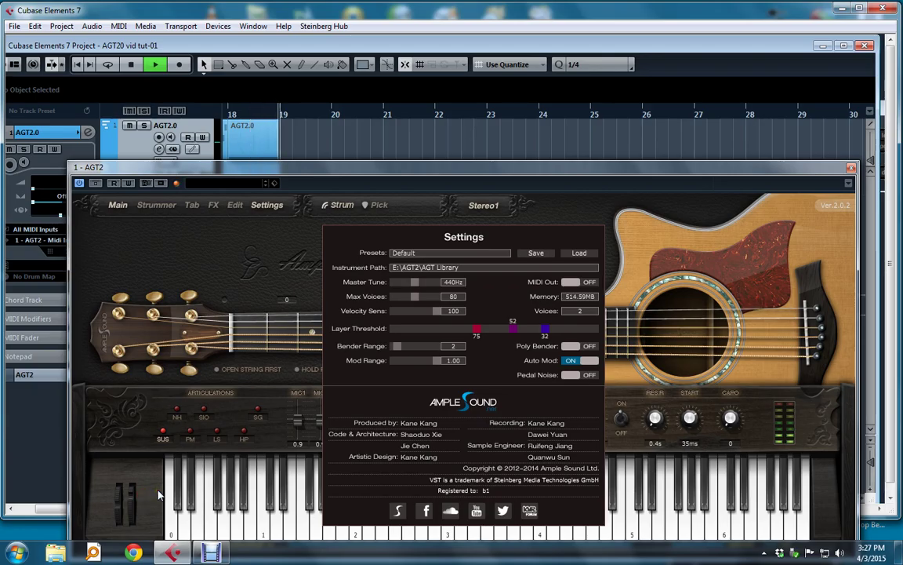
pyautogui.press('space')
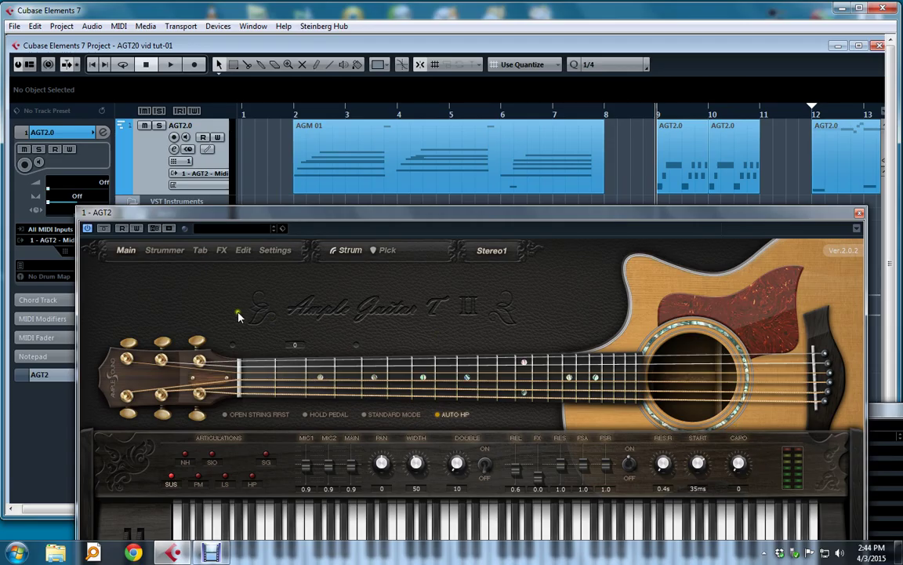
# Return to the main page and play the project from bar 2 with the capo at 0
pyautogui.click(165, 250)
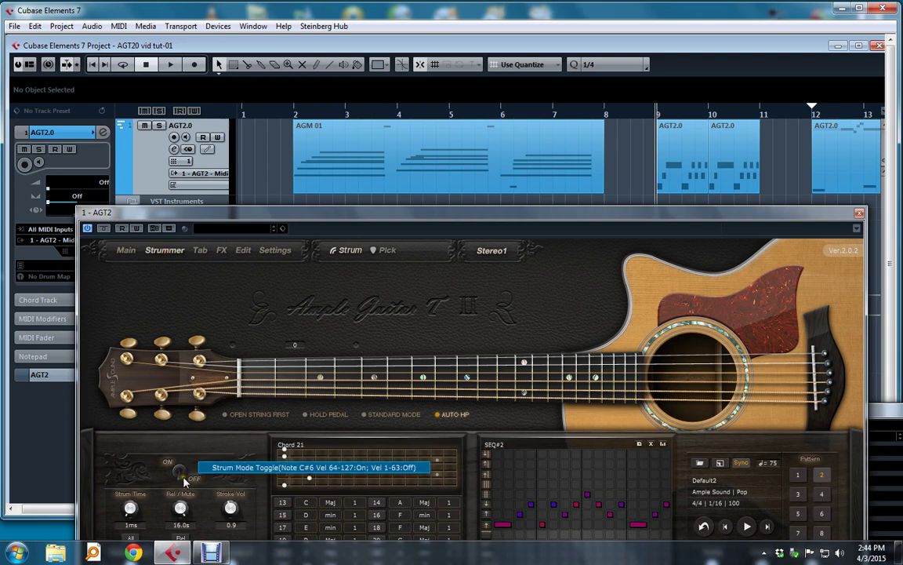
pyautogui.click(135, 257)
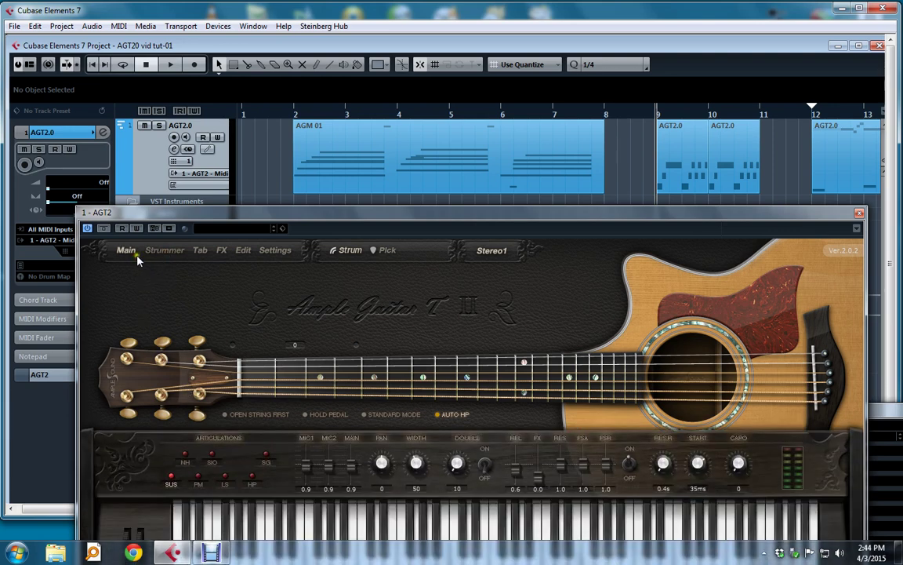
pyautogui.click(263, 114)
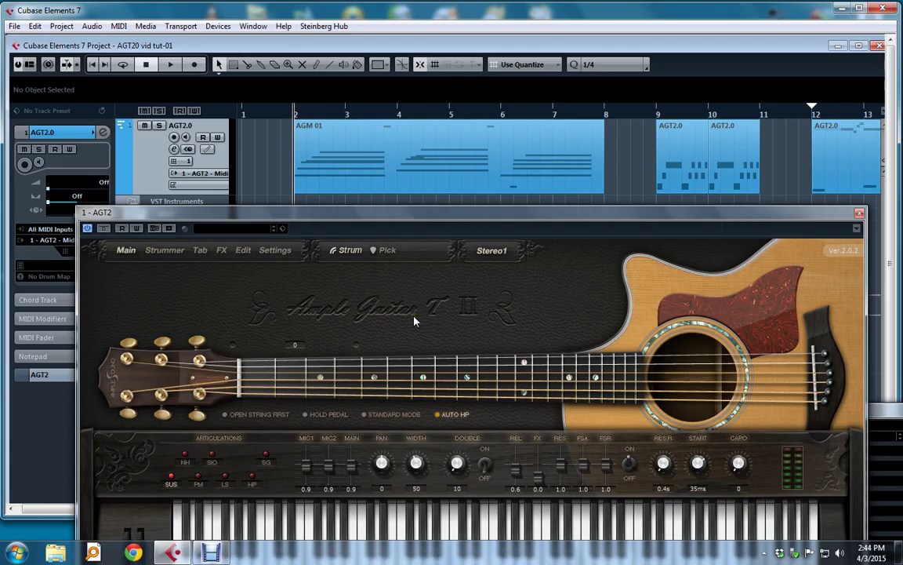
pyautogui.press('space')
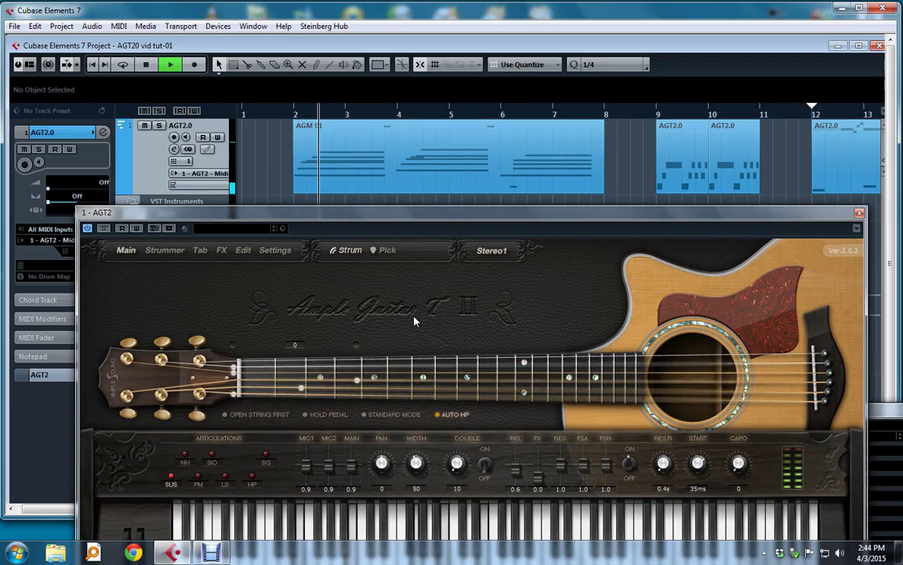
pyautogui.press('space')
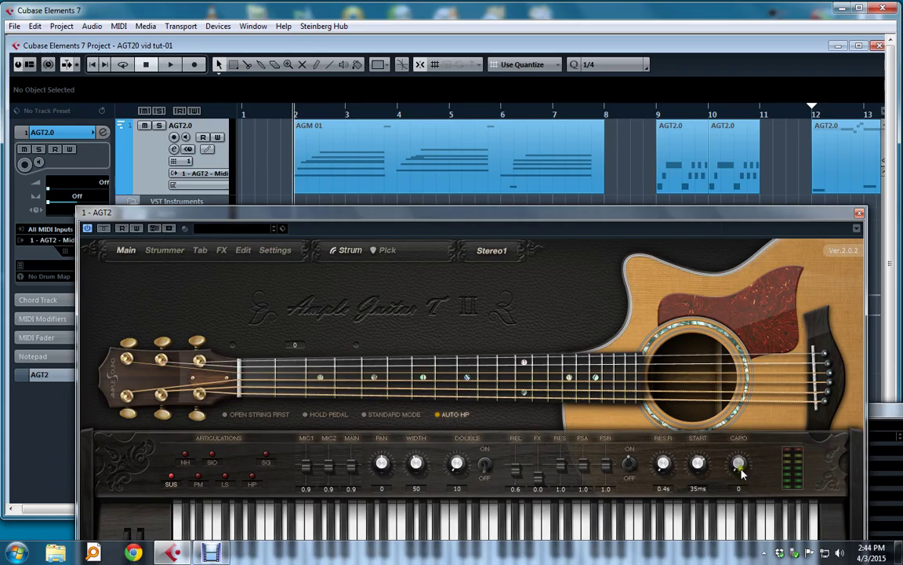
# Raise the capo to fret 3, then 4 and 5, playing the project after each change
pyautogui.moveTo(741, 470); pyautogui.dragTo(733, 461)
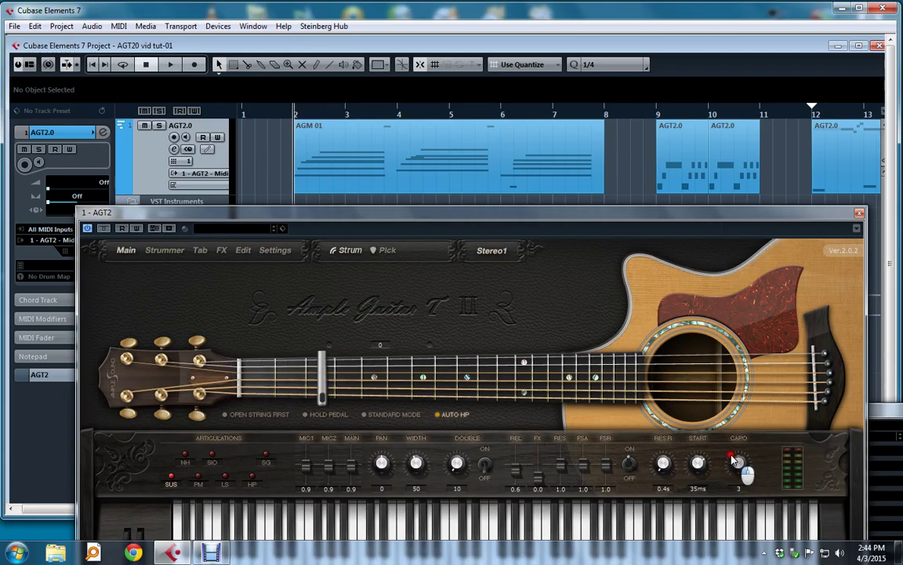
pyautogui.press('space')
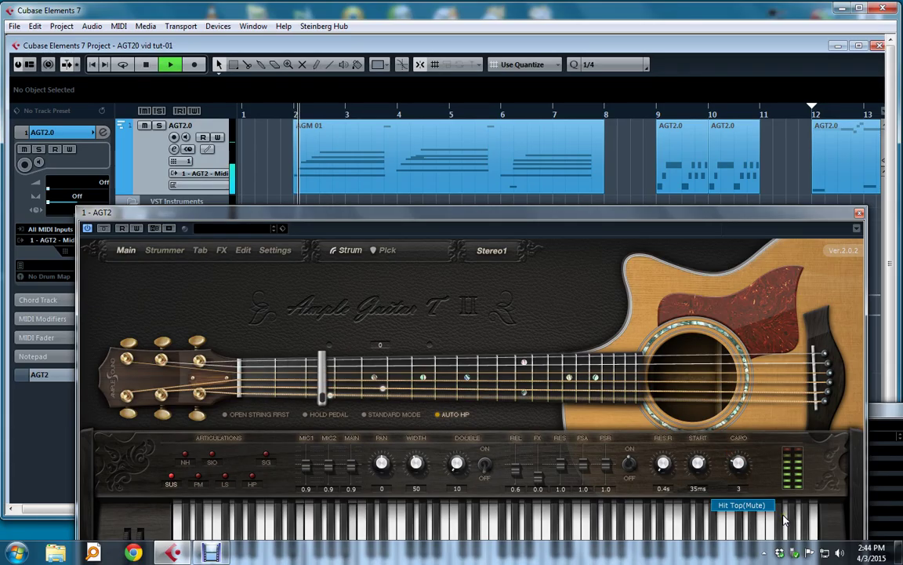
pyautogui.press('space')
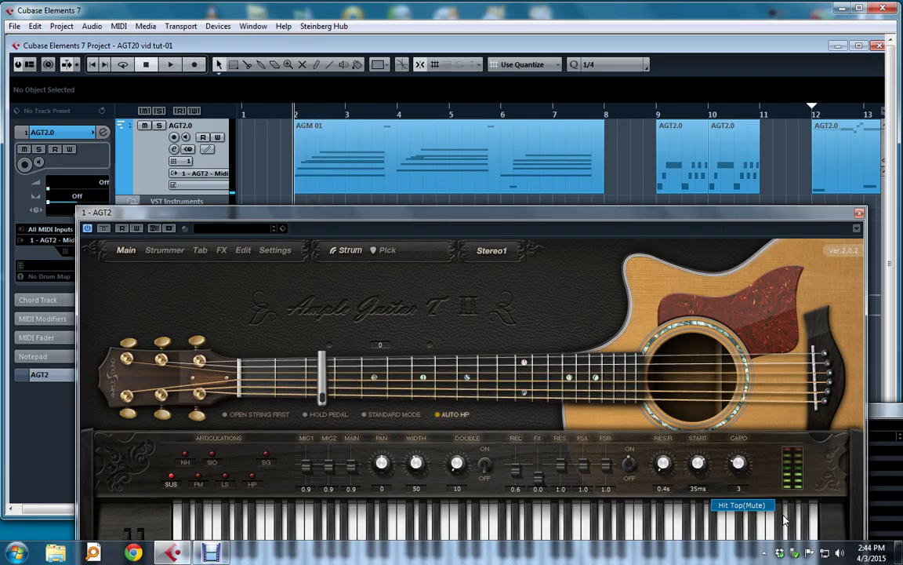
pyautogui.moveTo(737, 466); pyautogui.dragTo(740, 461)
pyautogui.press('space')
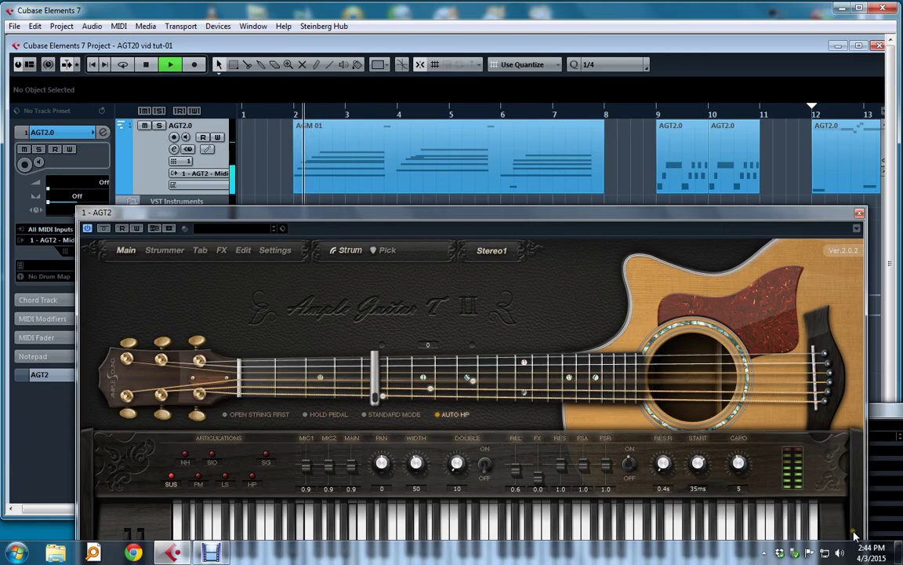
pyautogui.press('space')
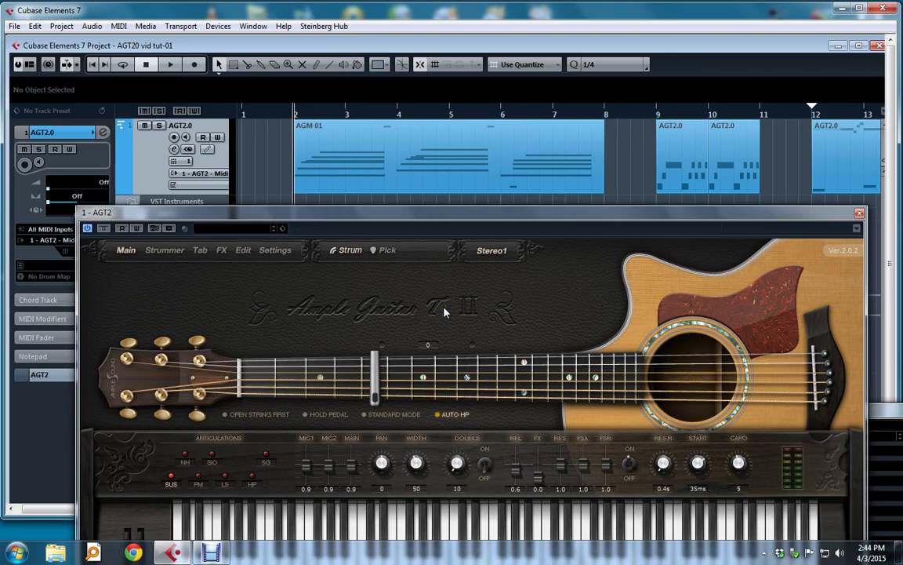
# Turn the strummer off on the Strummer page and return to the Main page
pyautogui.click(166, 250)
pyautogui.click(181, 469)
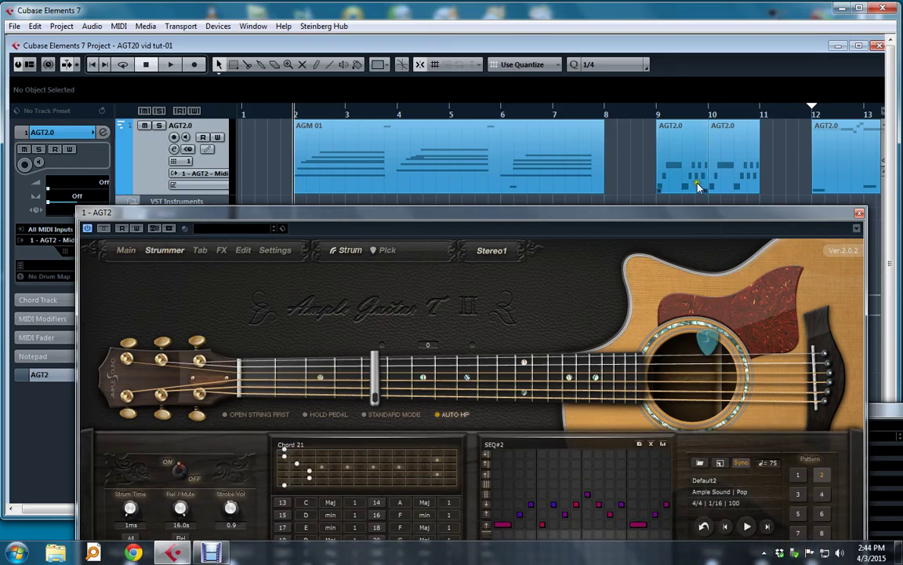
pyautogui.click(124, 250)
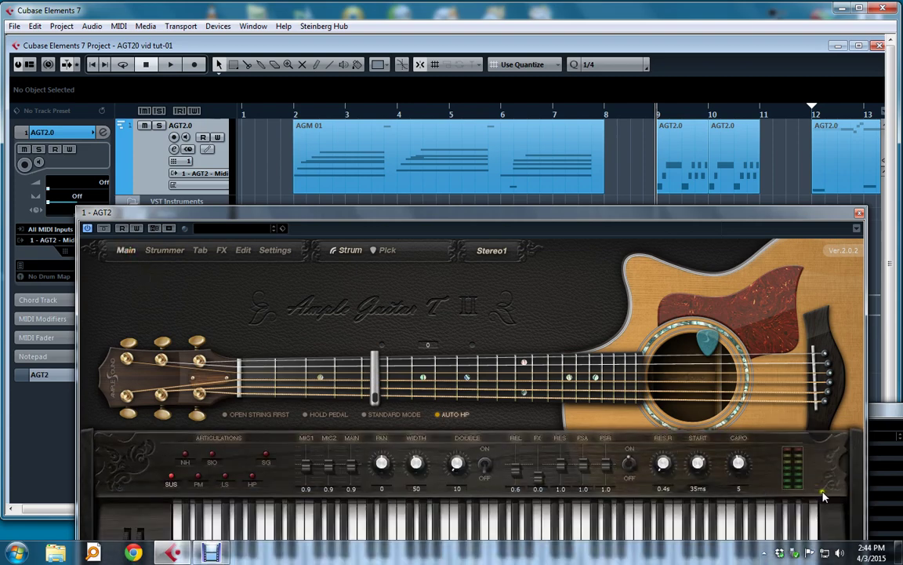
# Play the part with no capo, then with the capo on fret 5, and move the plugin window higher
pyautogui.moveTo(742, 463); pyautogui.dragTo(752, 510)
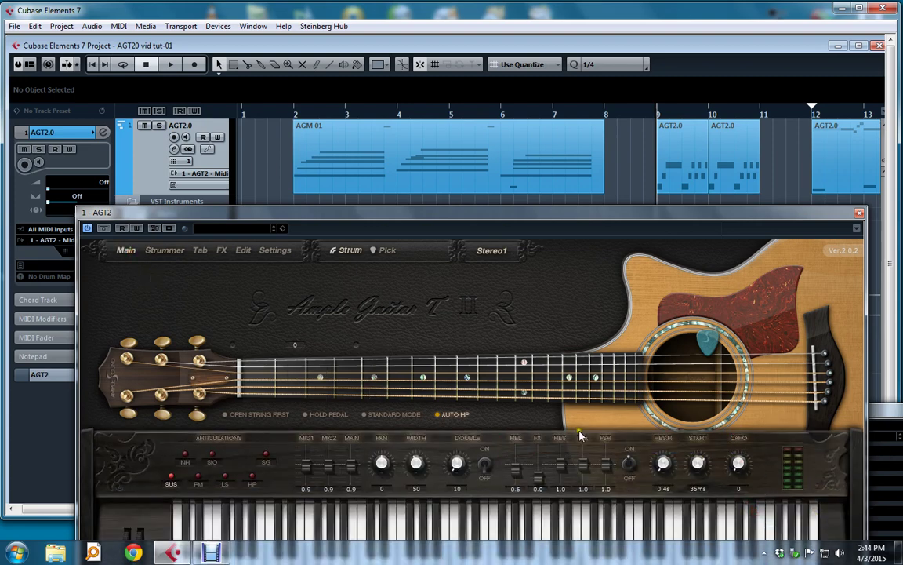
pyautogui.press('space')
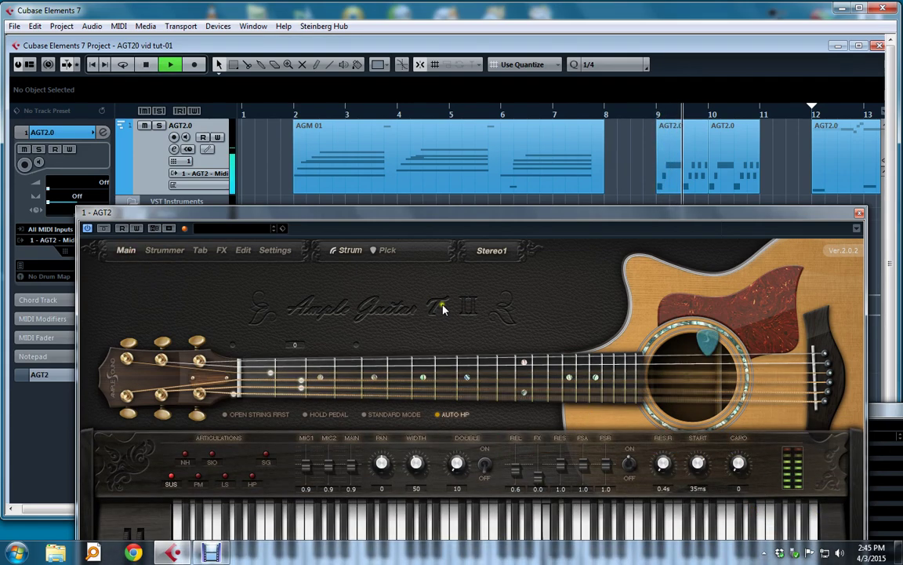
pyautogui.press('space')
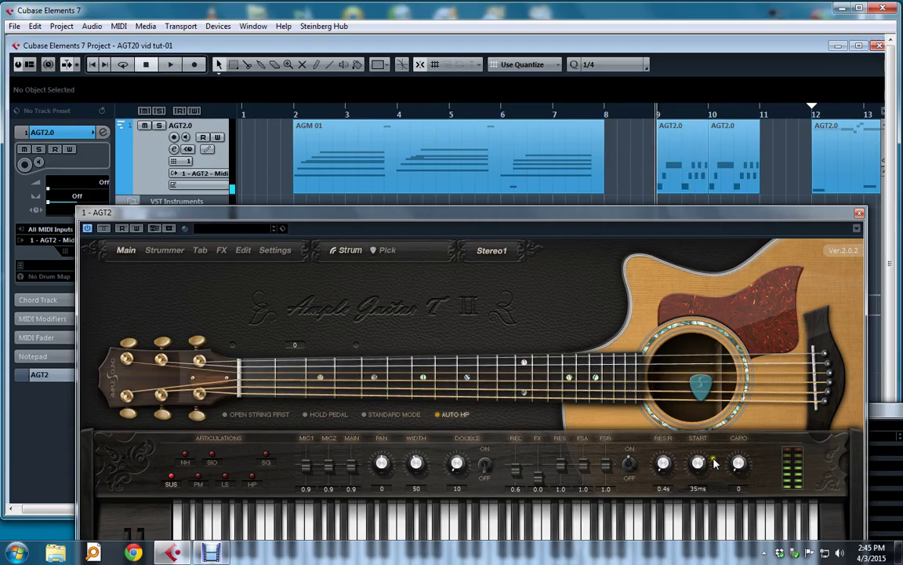
pyautogui.moveTo(737, 464); pyautogui.dragTo(728, 445)
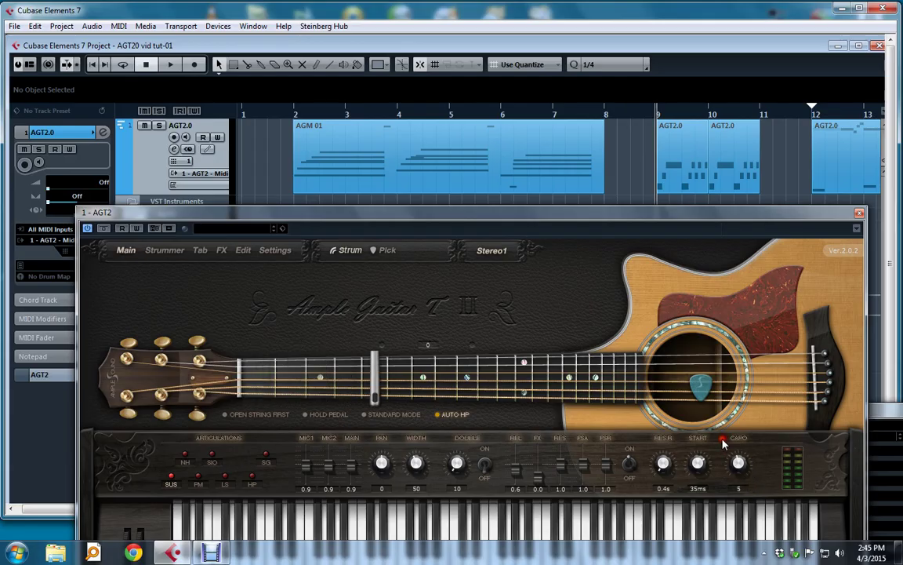
pyautogui.press('space')
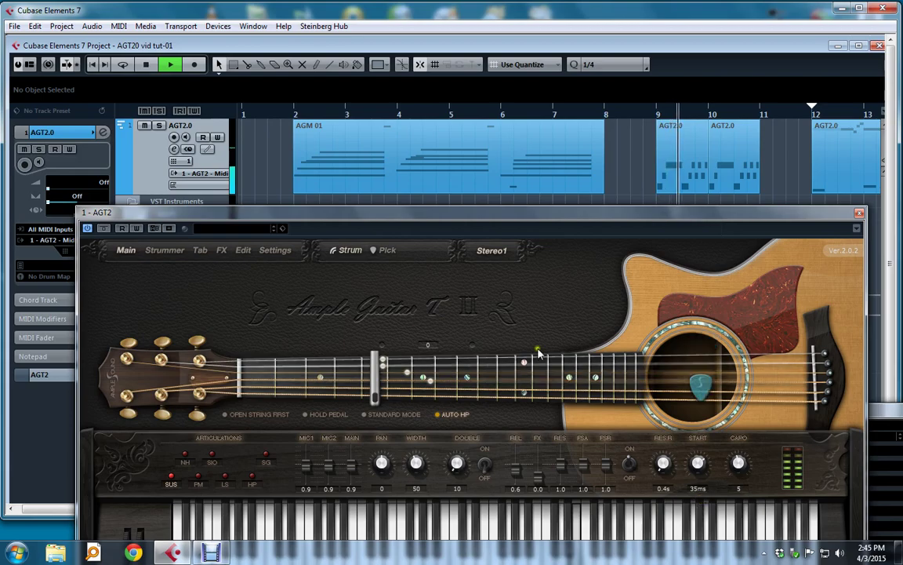
pyautogui.press('space')
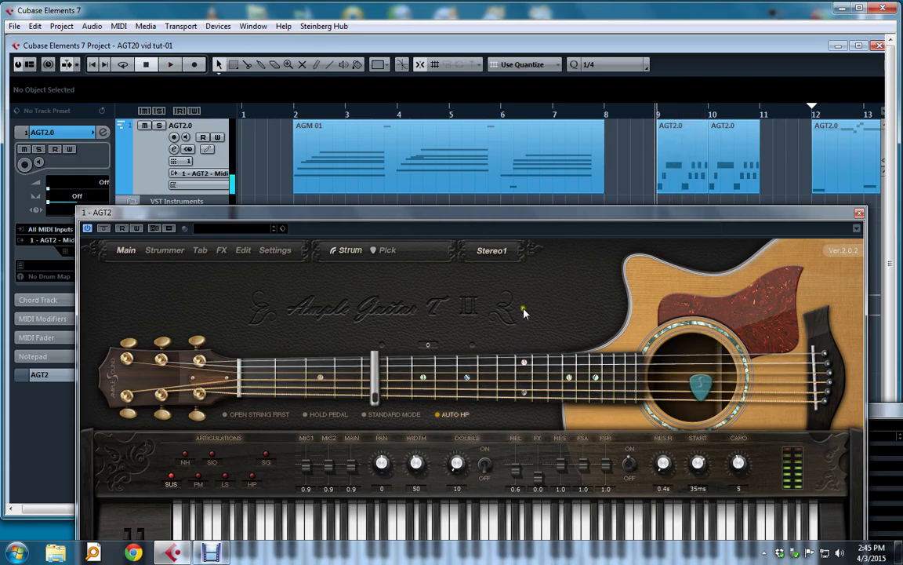
pyautogui.moveTo(469, 217); pyautogui.dragTo(470, 101)
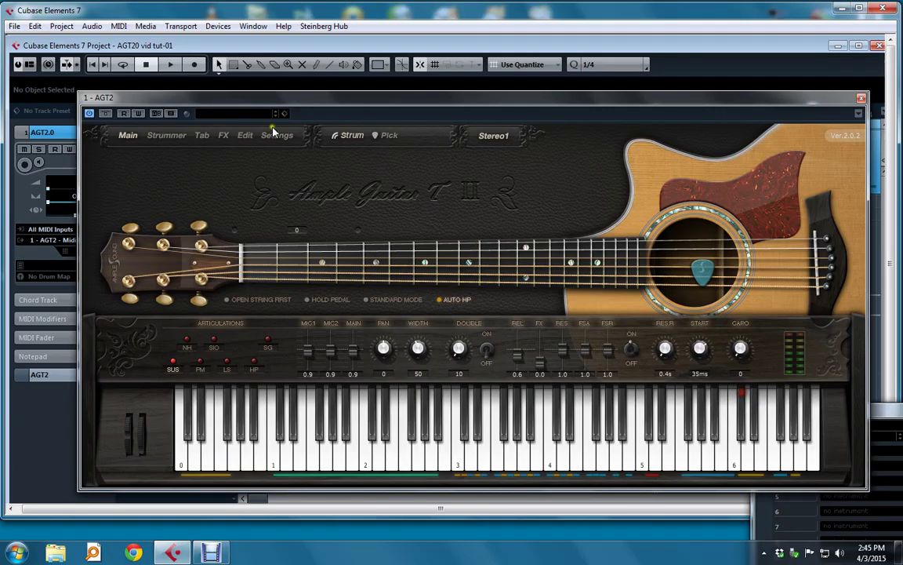
# Play the 6/4 welcome tab at tempo 78 from its first measure in the Tab Player, then pause
pyautogui.click(203, 137)
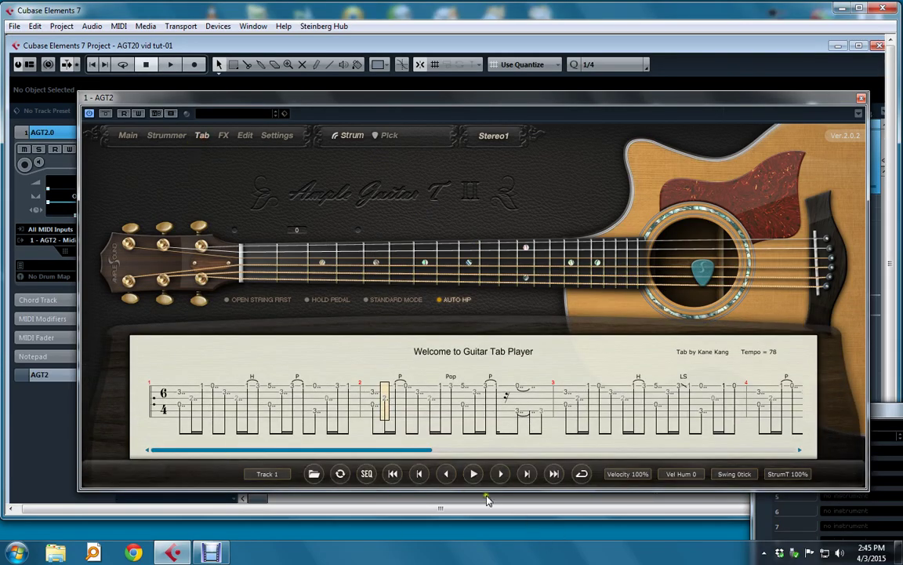
pyautogui.click(394, 475)
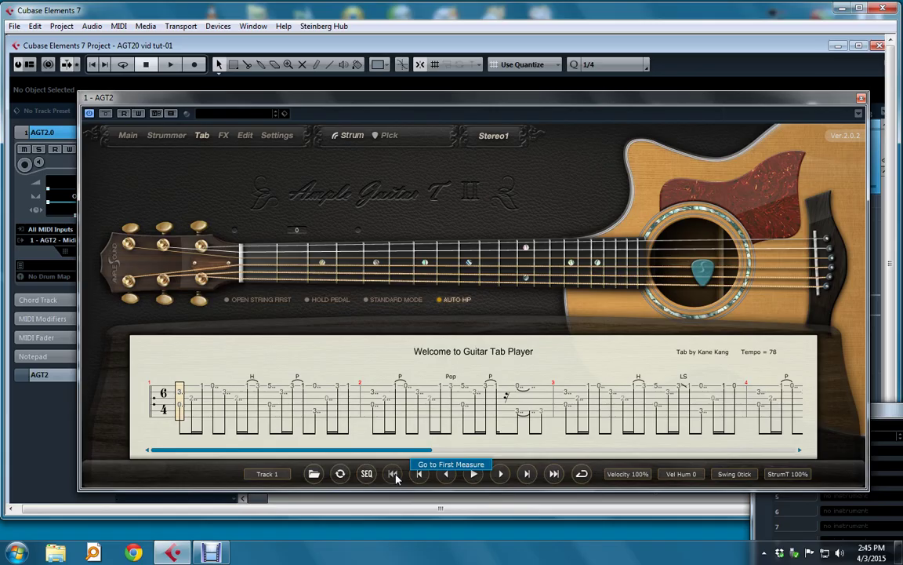
pyautogui.click(473, 475)
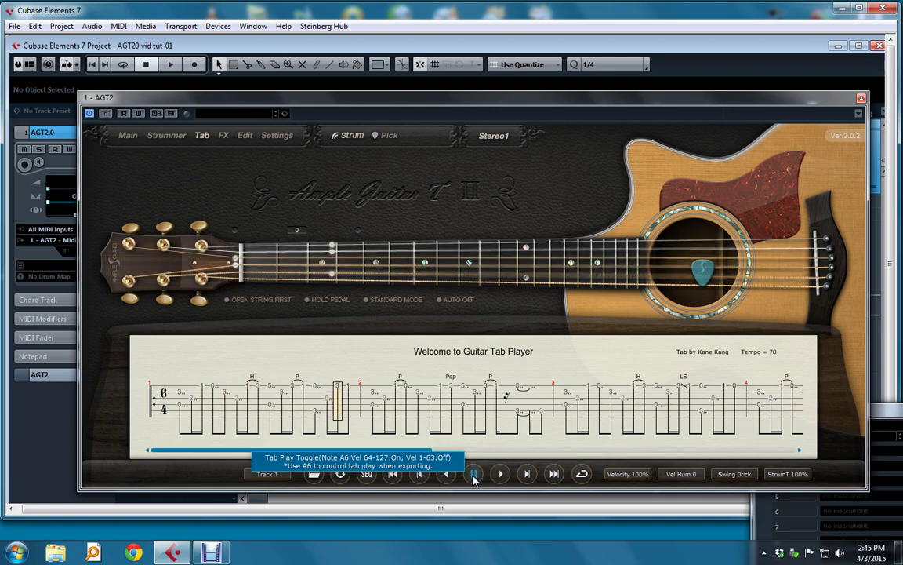
pyautogui.click(474, 475)
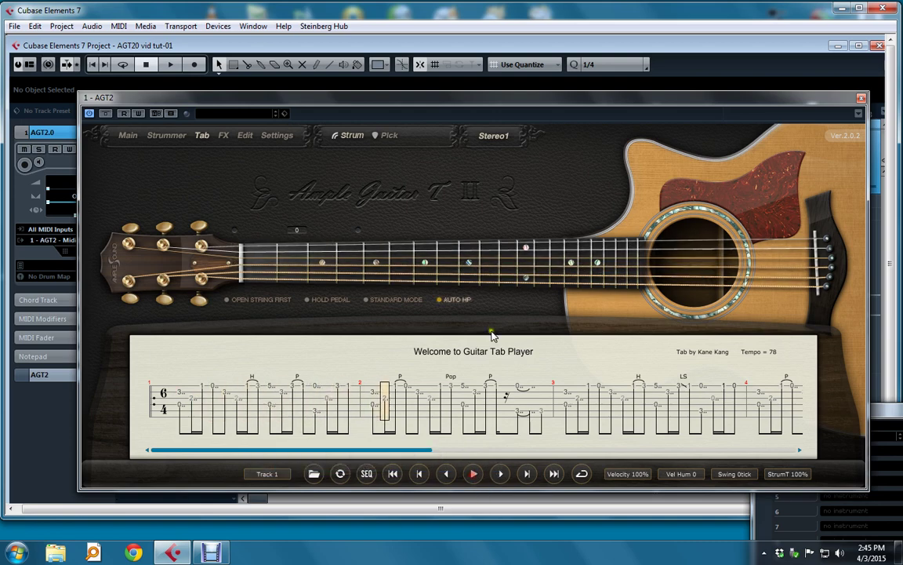
# Move the capo to fret 5, replay the tab from measure one, then drag the capo back to 0
pyautogui.click(126, 138)
pyautogui.moveTo(747, 375); pyautogui.dragTo(657, 298)
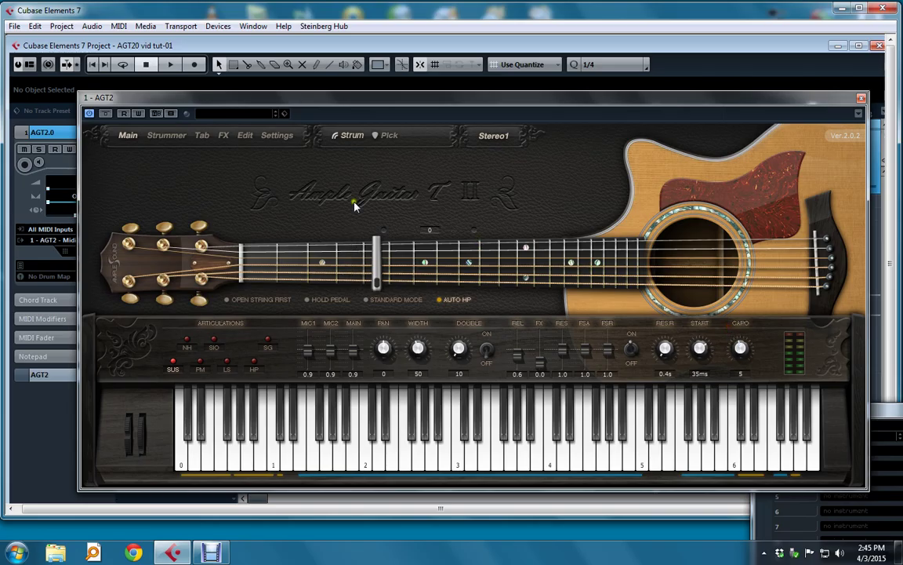
pyautogui.click(201, 138)
pyautogui.click(393, 473)
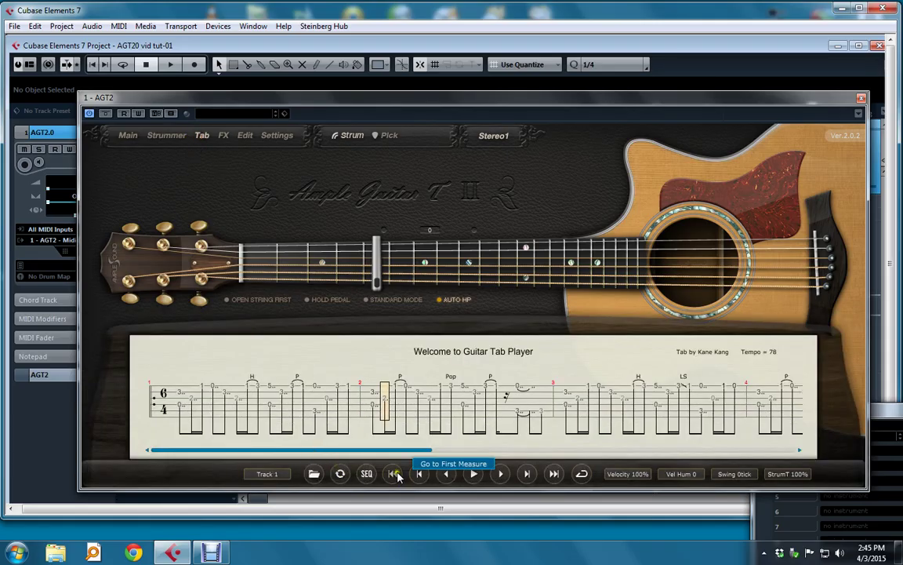
pyautogui.click(474, 475)
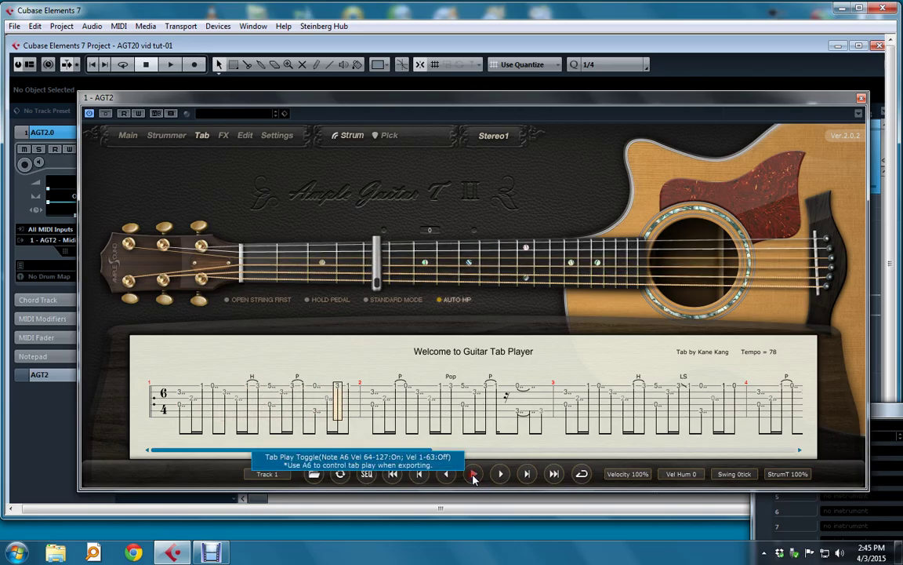
pyautogui.click(473, 475)
pyautogui.click(130, 138)
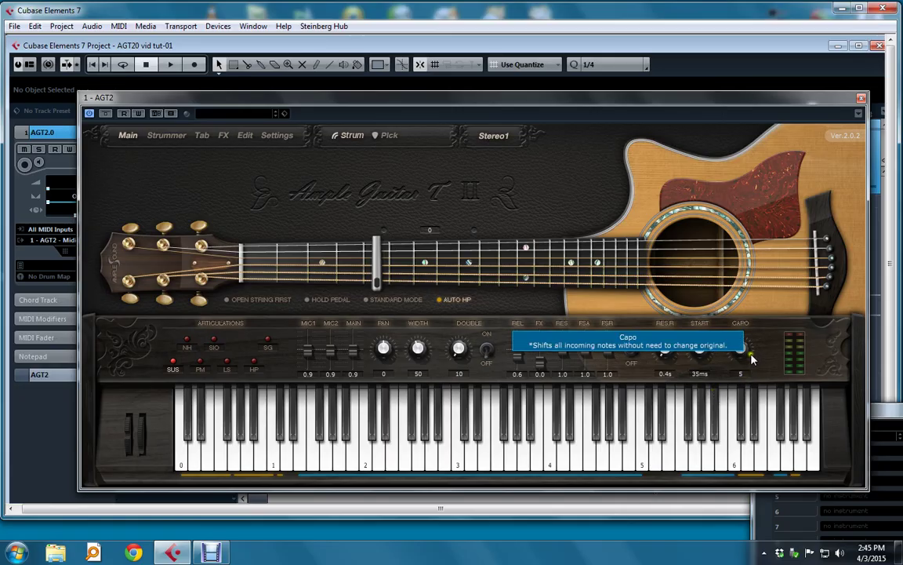
pyautogui.moveTo(745, 354); pyautogui.dragTo(750, 363)
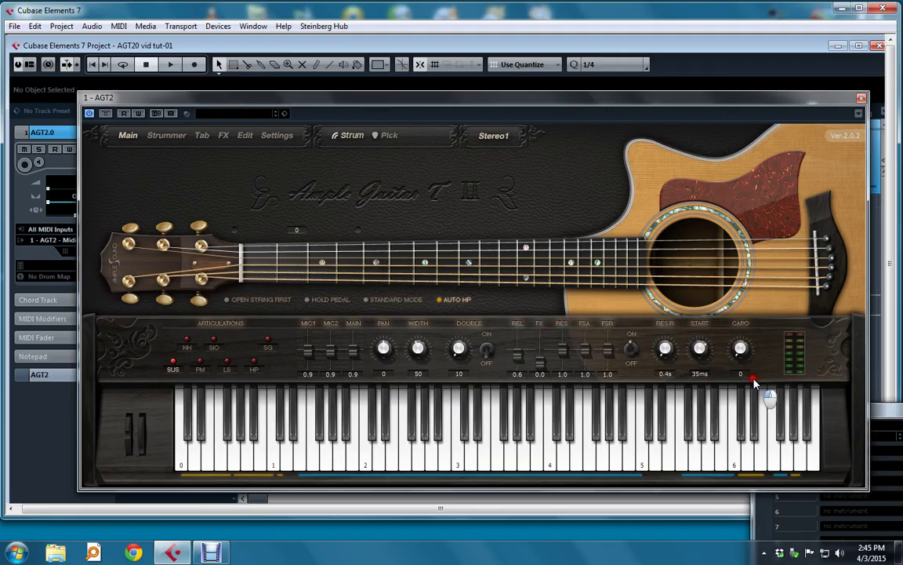